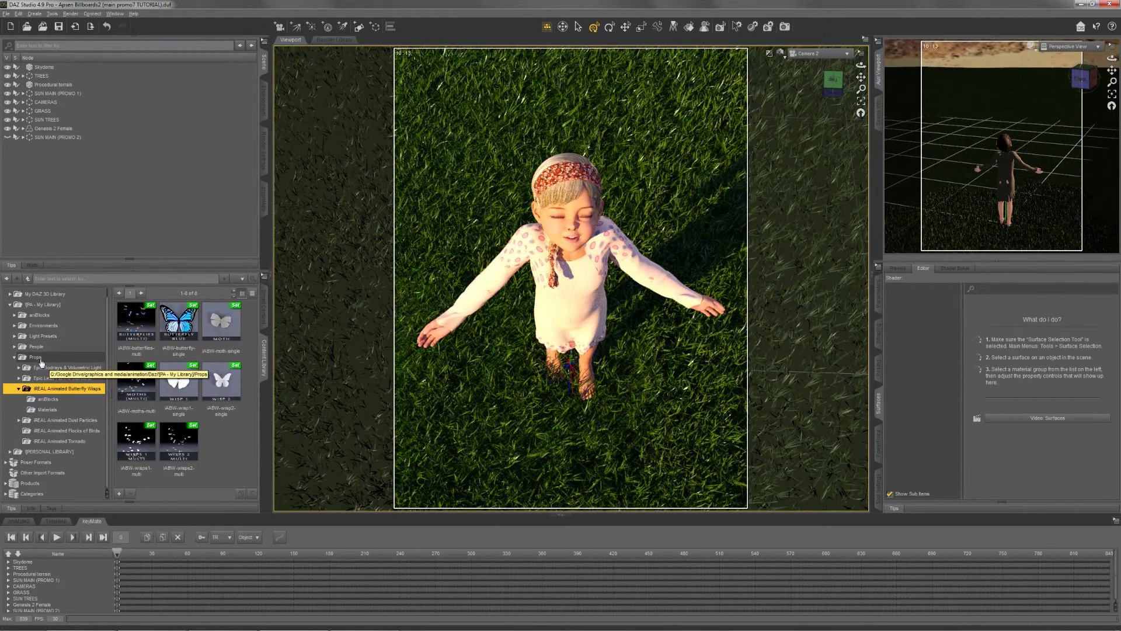
Step: Browse the Props, Materials and anBlocks folders, then return to the iREAL Animated Butterfly Wisps props
left_click(40, 360)
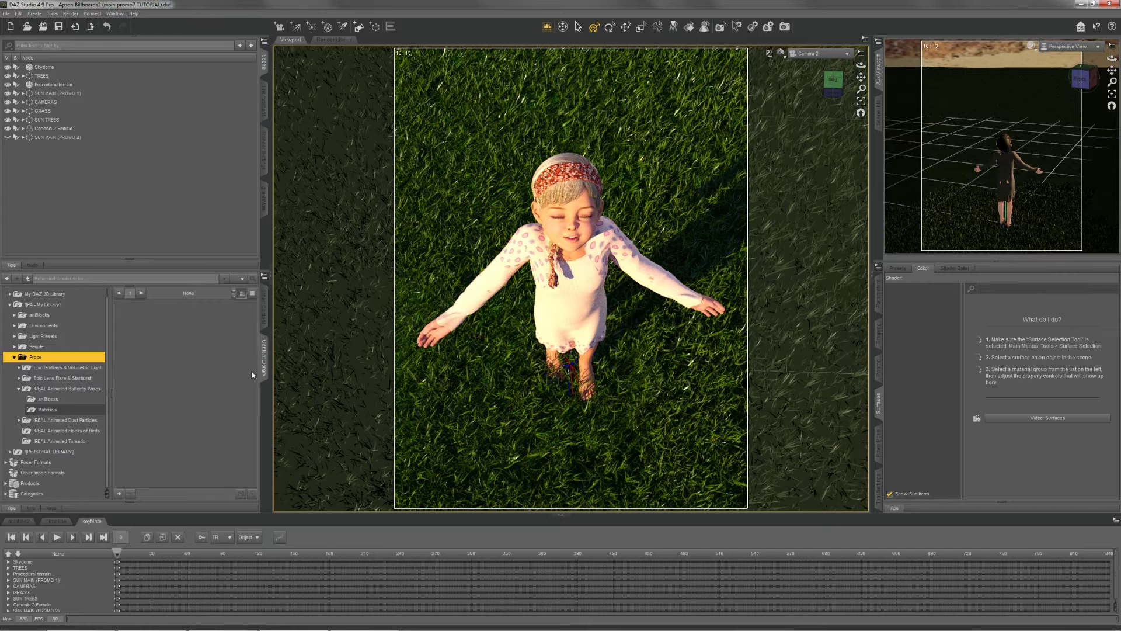
left_click(67, 387)
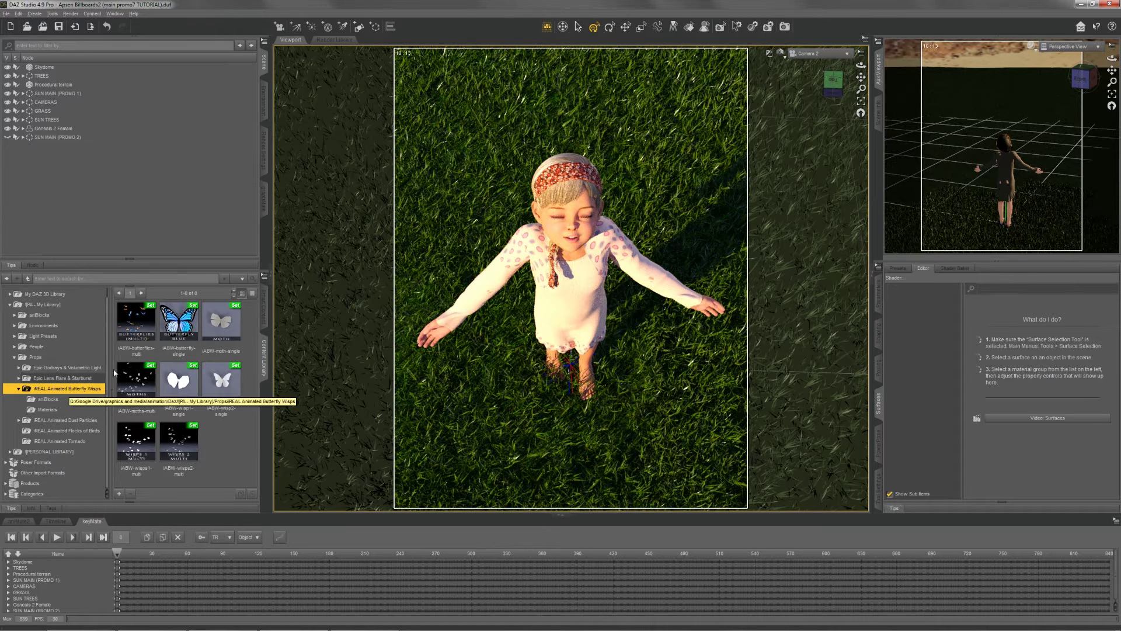
mouse_move(203, 349)
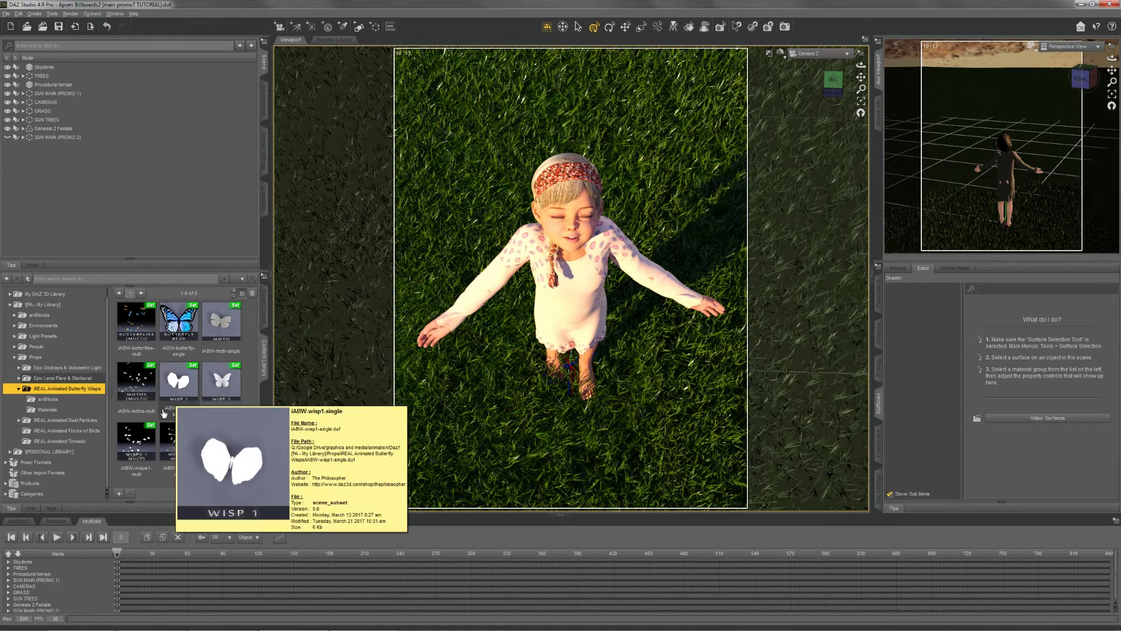
left_click(63, 411)
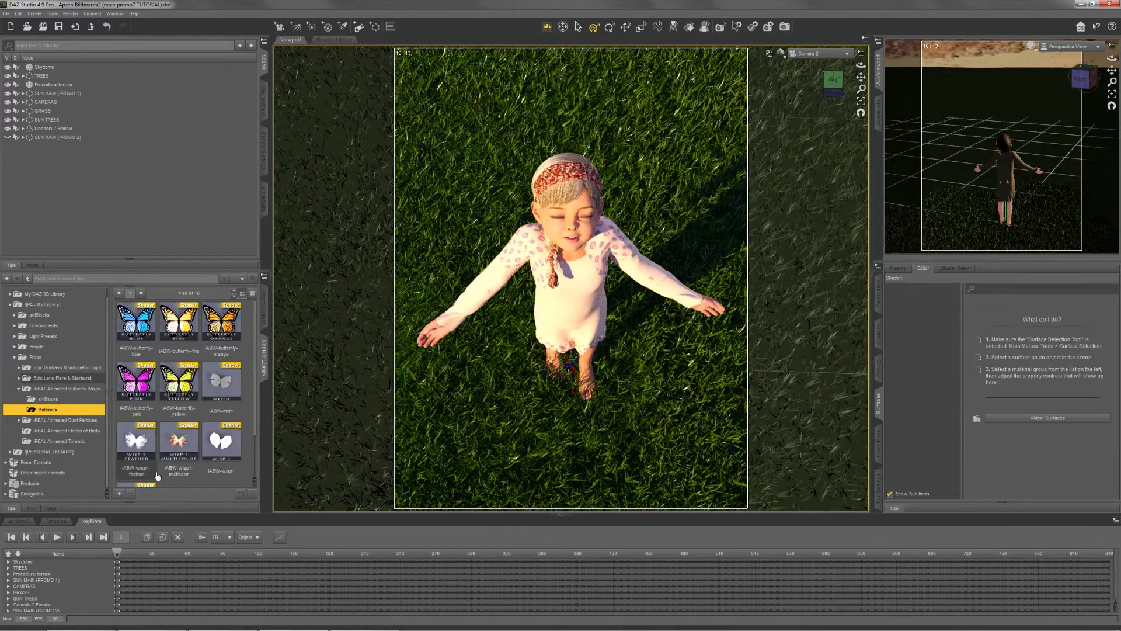
left_click(51, 400)
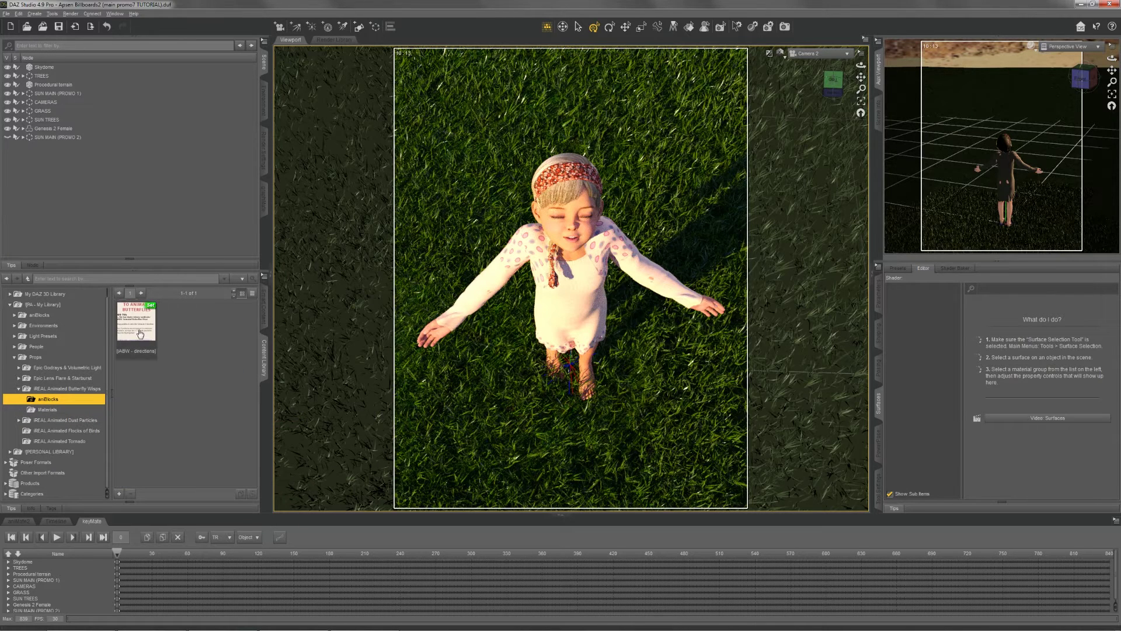
mouse_move(136, 337)
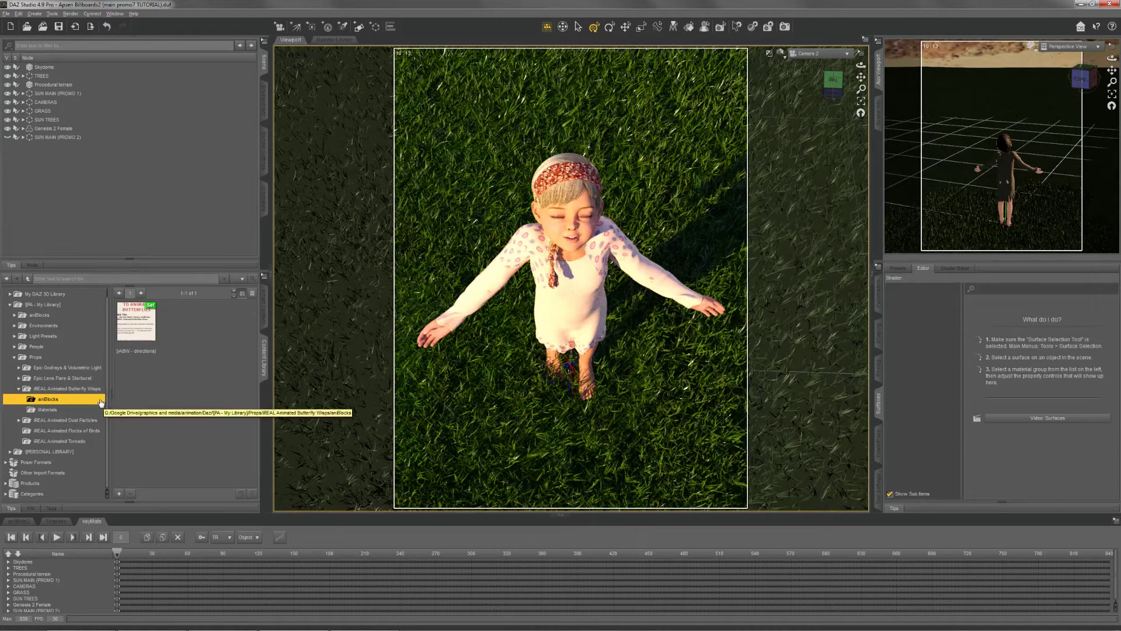
left_click(78, 388)
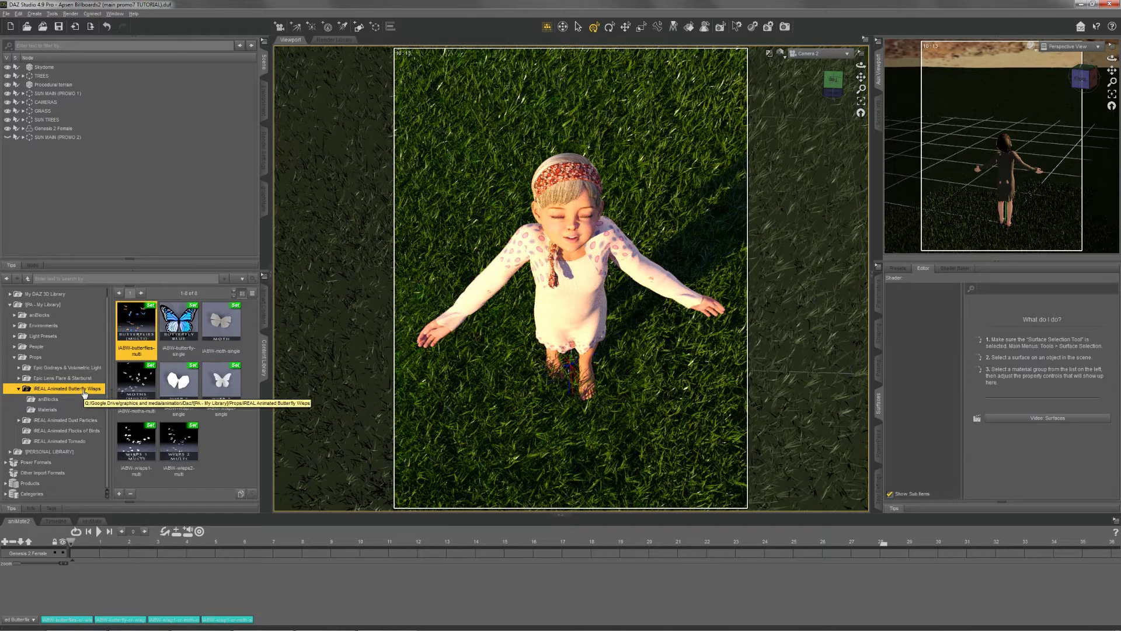
Step: Load IABW-butterflies-multi so a textured butterfly flock circles the girl
mouse_move(179, 321)
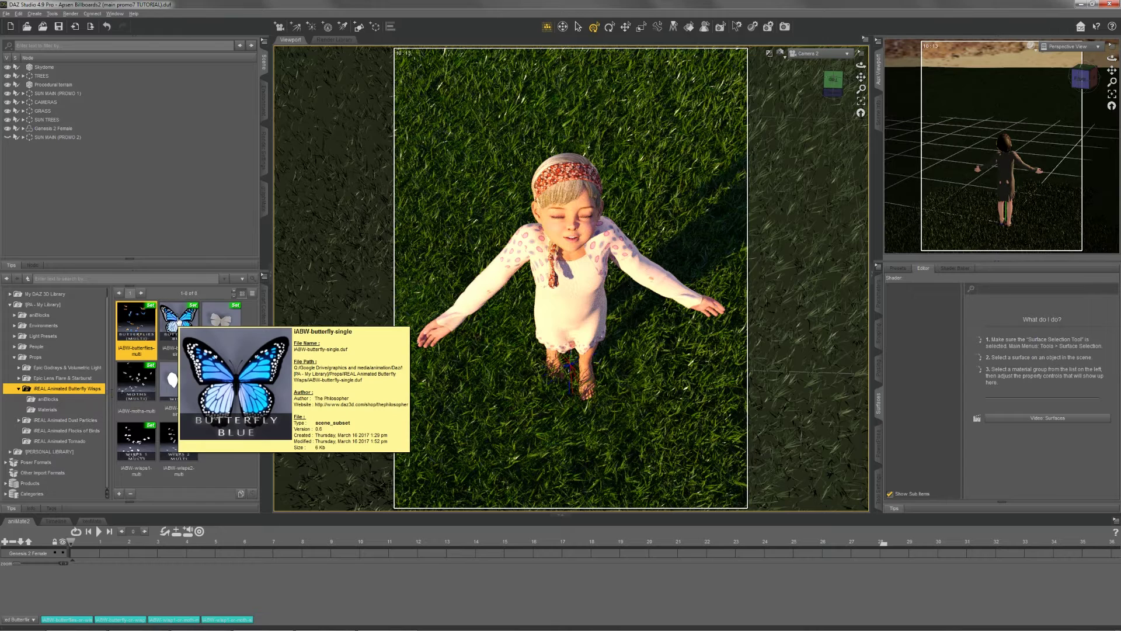
mouse_move(216, 377)
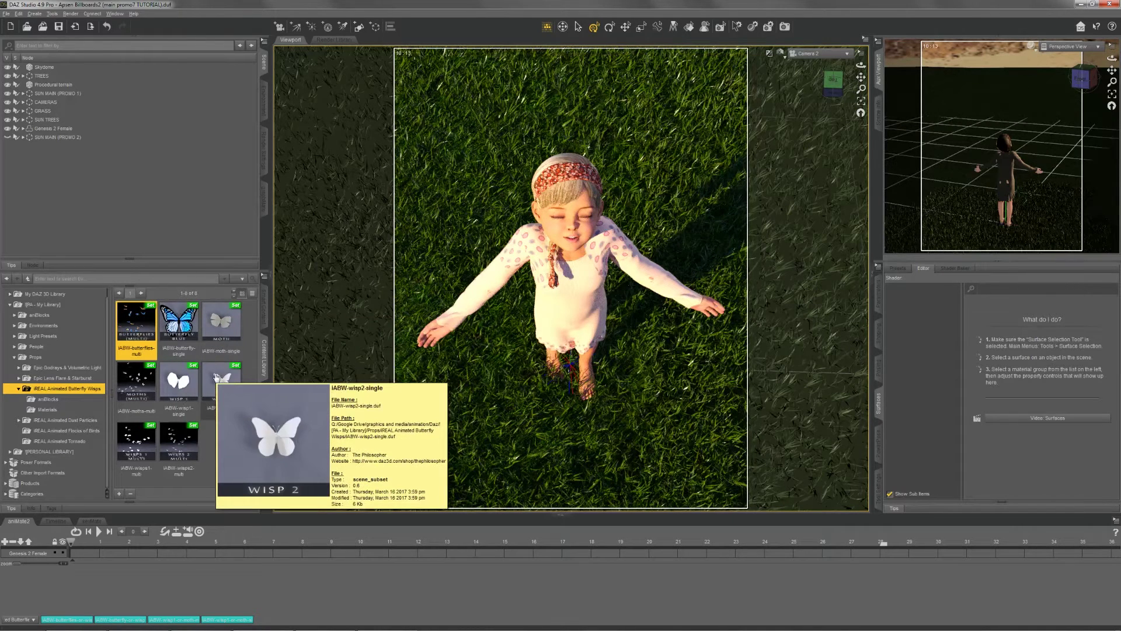
mouse_move(180, 377)
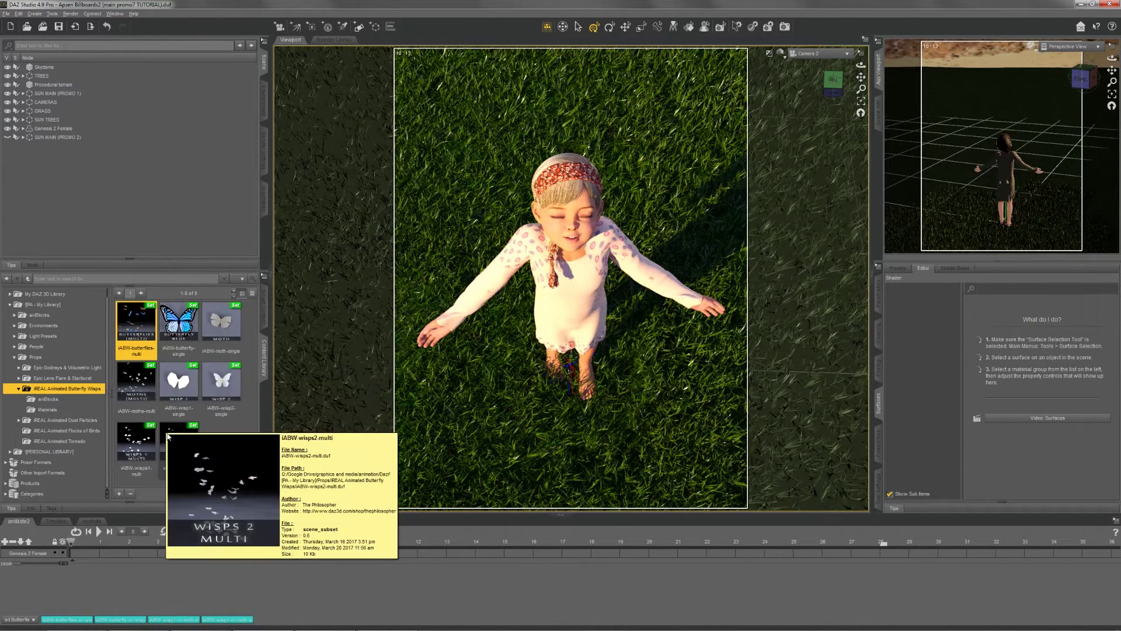
double_click(136, 319)
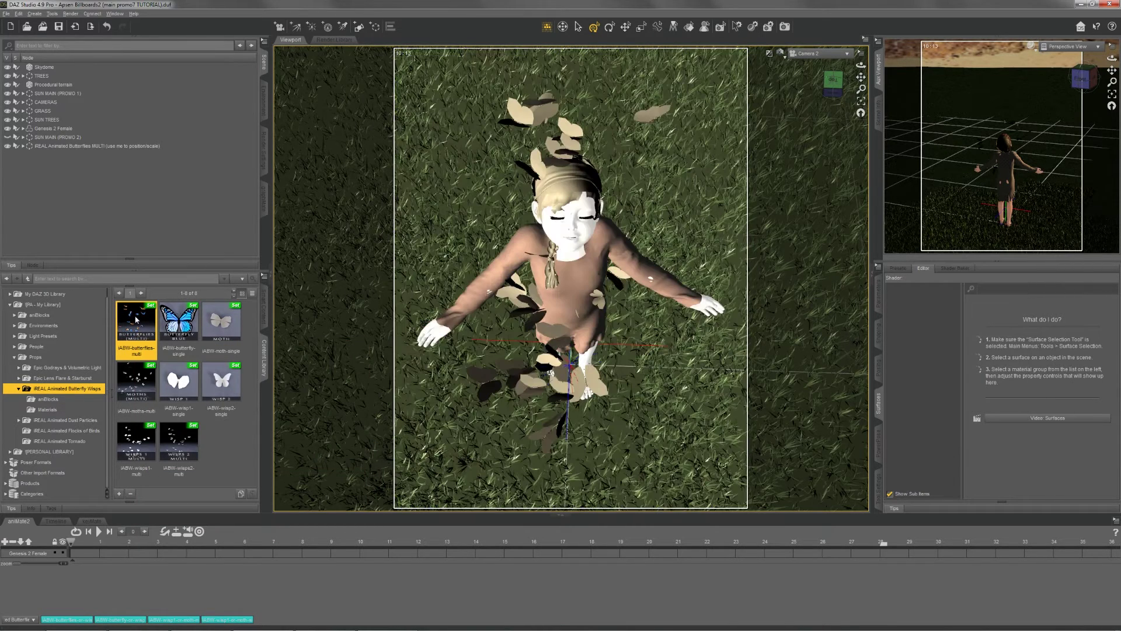
Step: Expand the new flock node, select butterflies-multi, and show the Materials presets
left_click(101, 147)
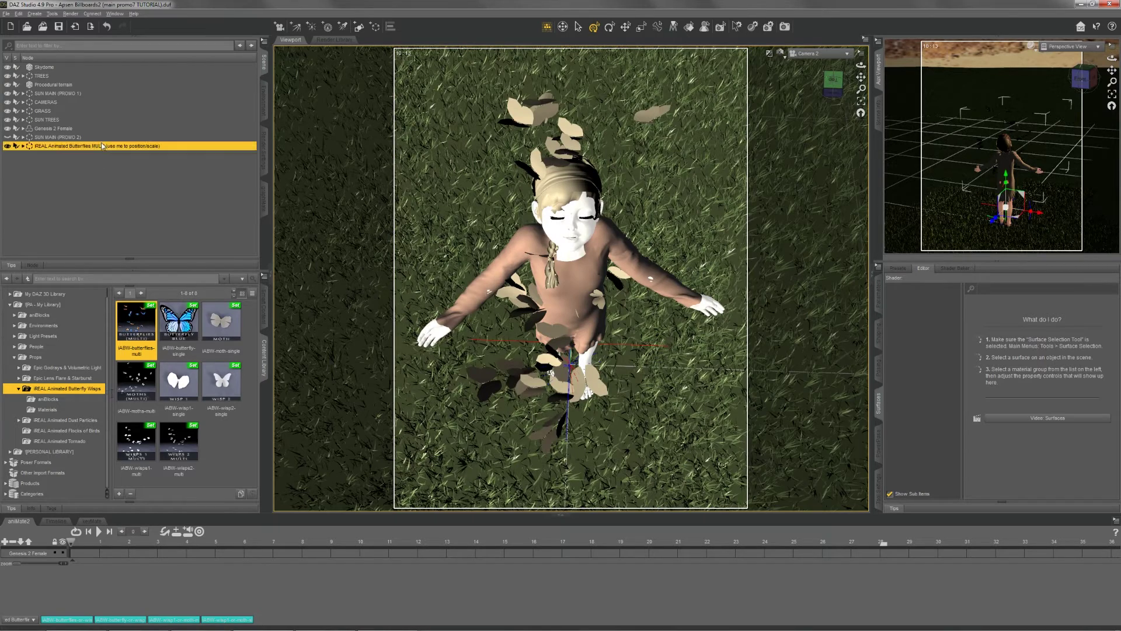
left_click(23, 146)
left_click(58, 154)
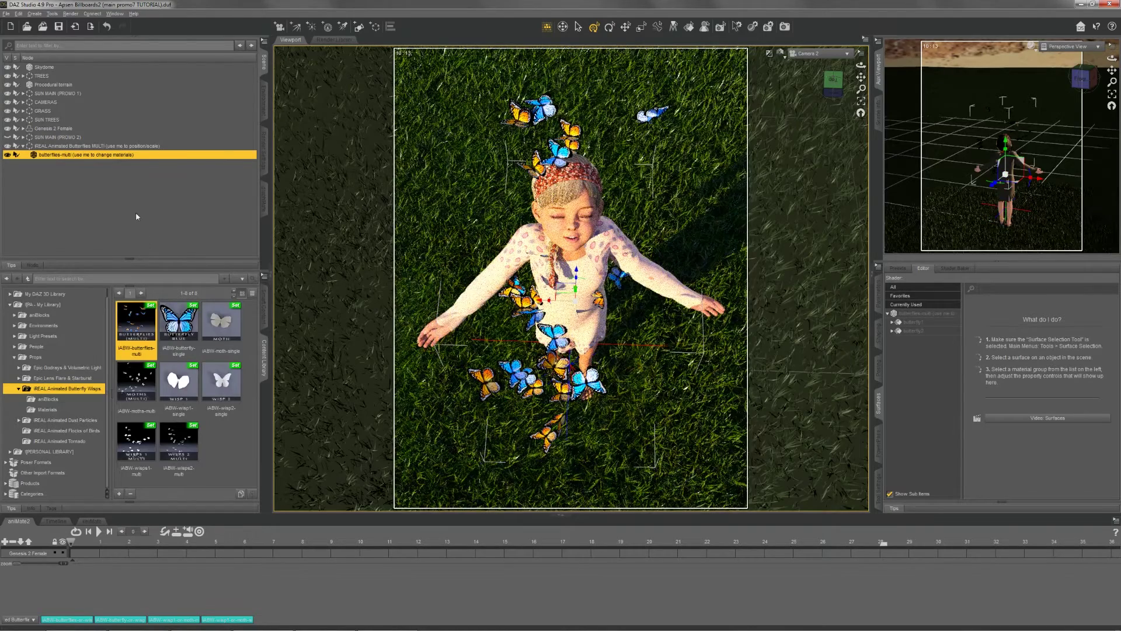
left_click(49, 410)
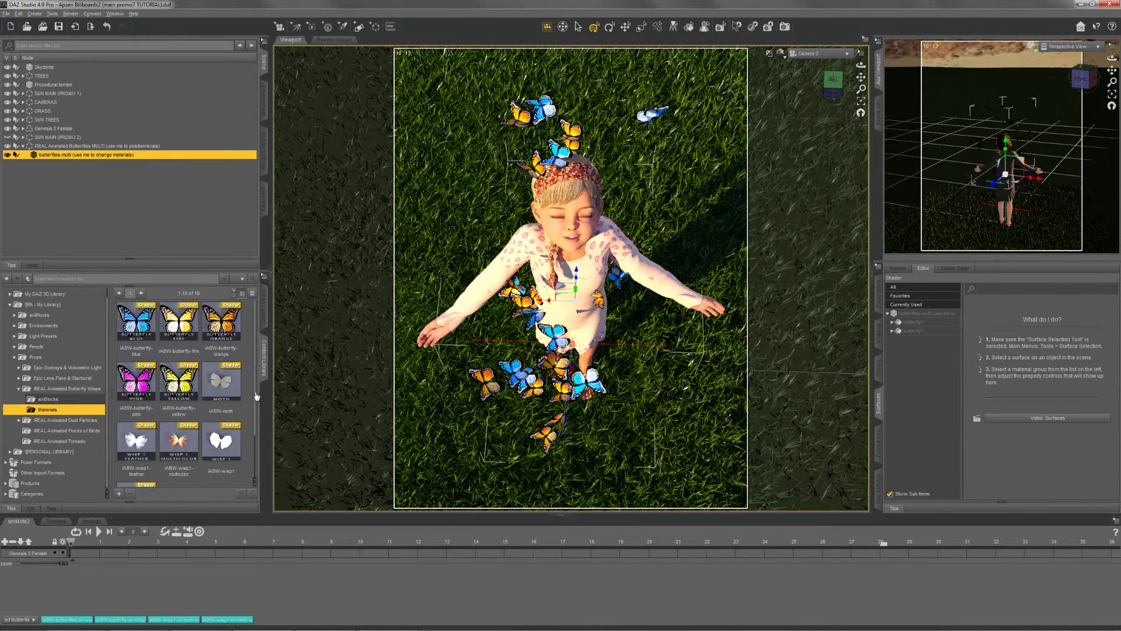
Step: Apply the IABW-butterfly-pink material to the flock's butterfly1 surface, turning most butterflies pink
scroll(257, 397, "down", 1)
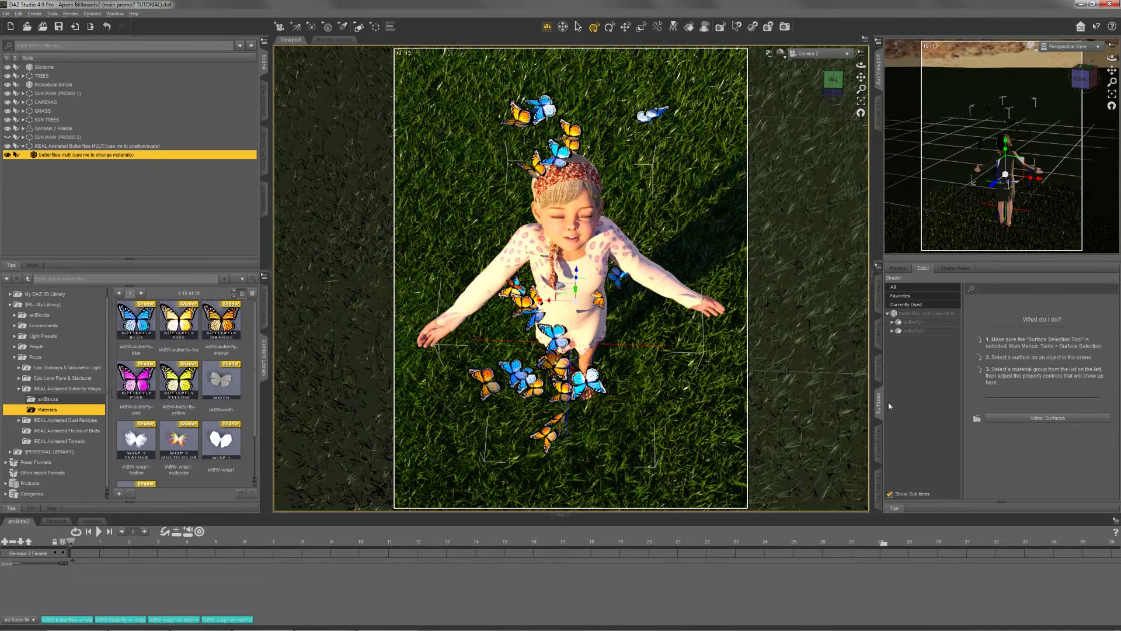
left_click(929, 315)
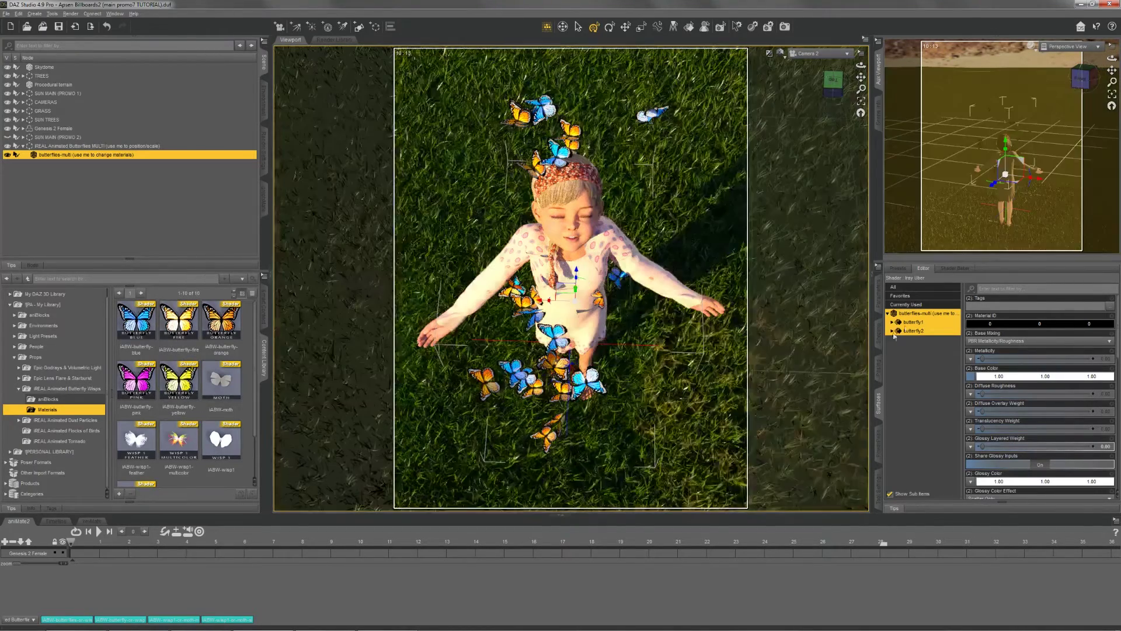
left_click(919, 323)
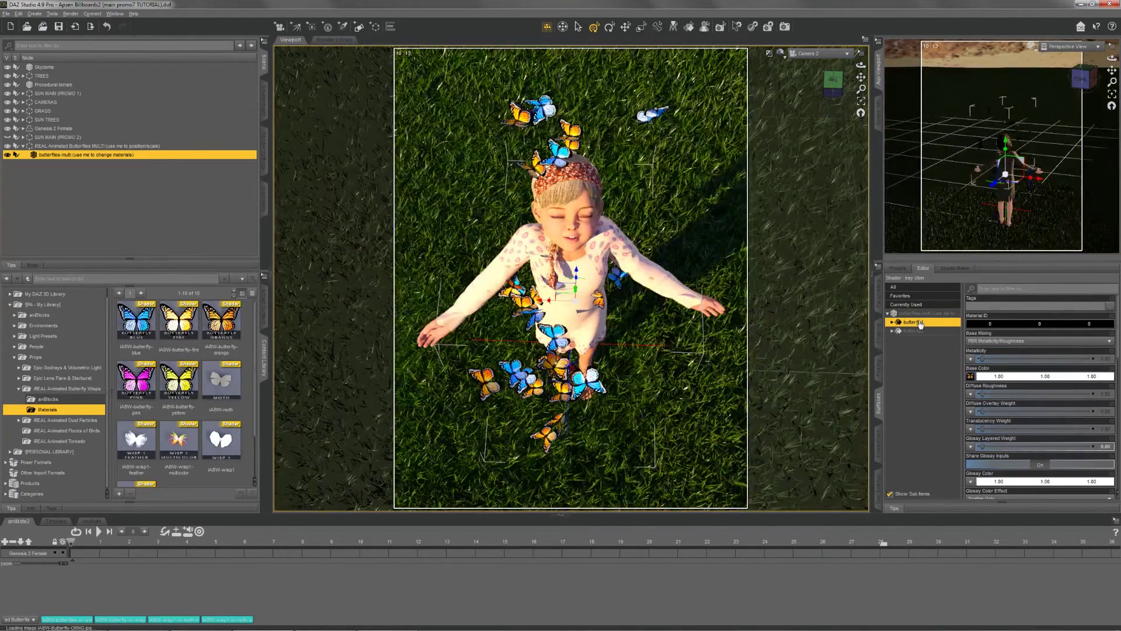
mouse_move(968, 377)
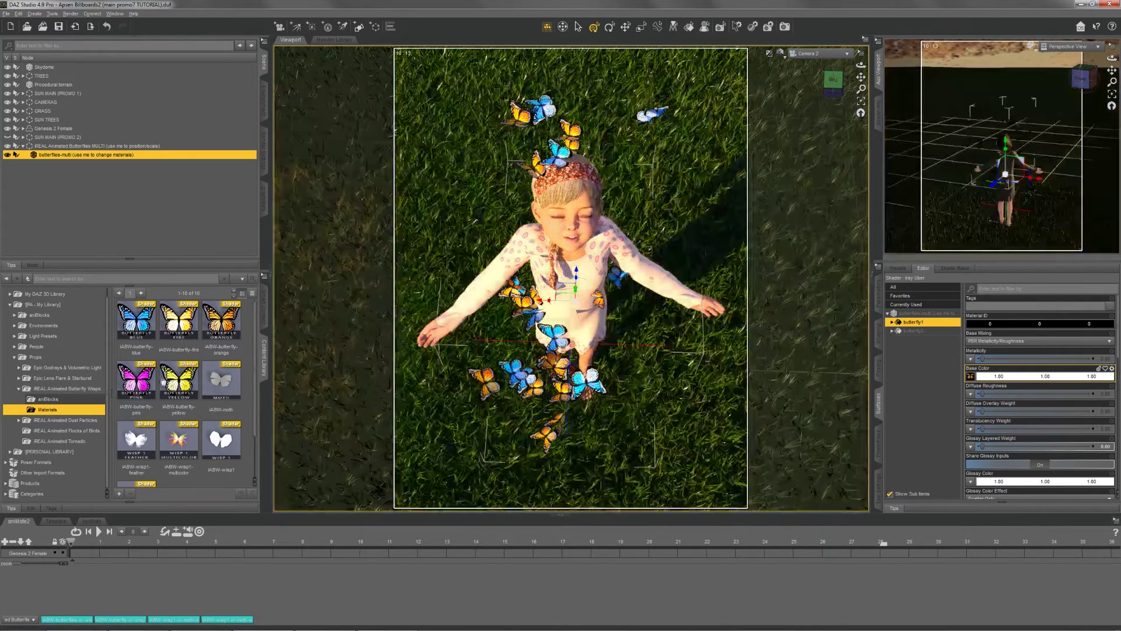
left_click_drag(163, 381, 915, 325)
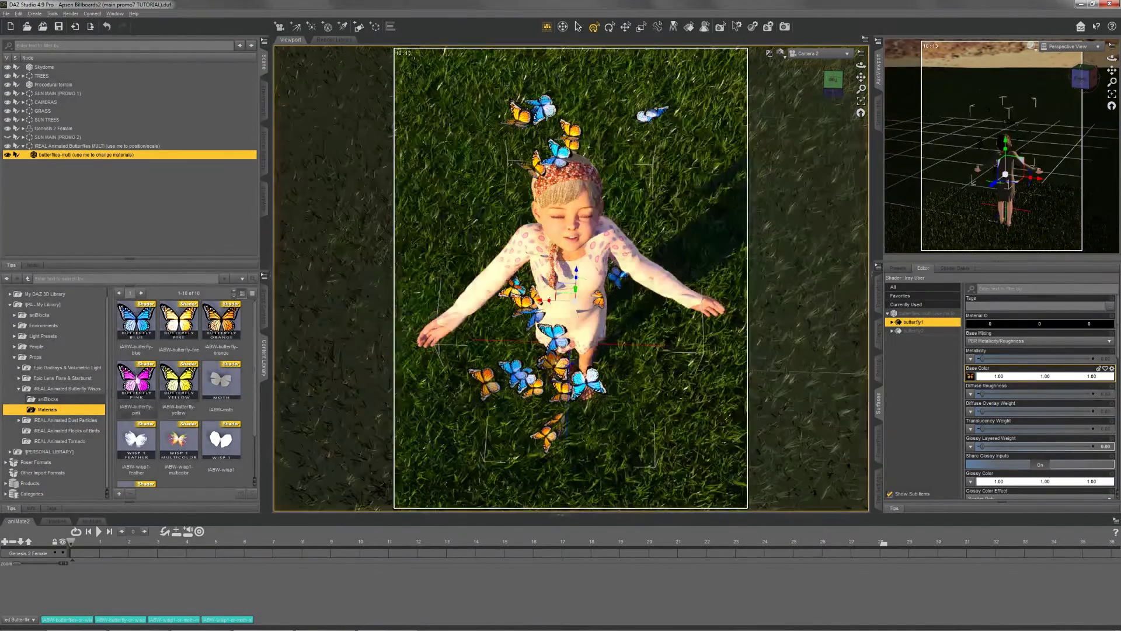
left_click(146, 154)
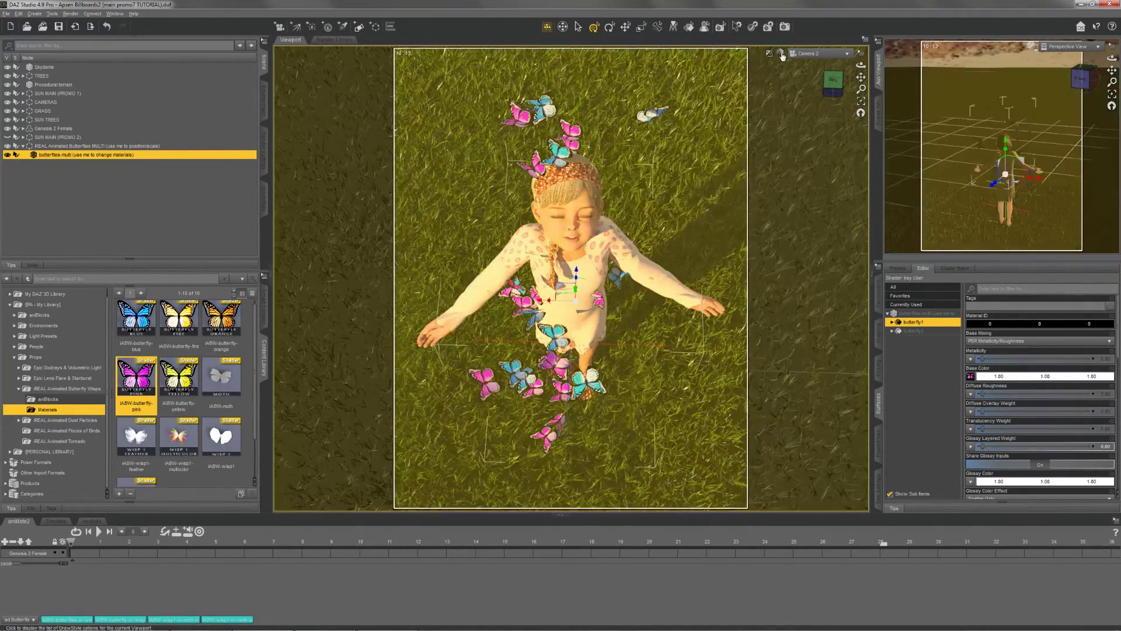
left_click(782, 56)
Step: Use a texture-shaded DrawStyle, test-play the animation, rewind to frame 0, and add a track
left_click(779, 135)
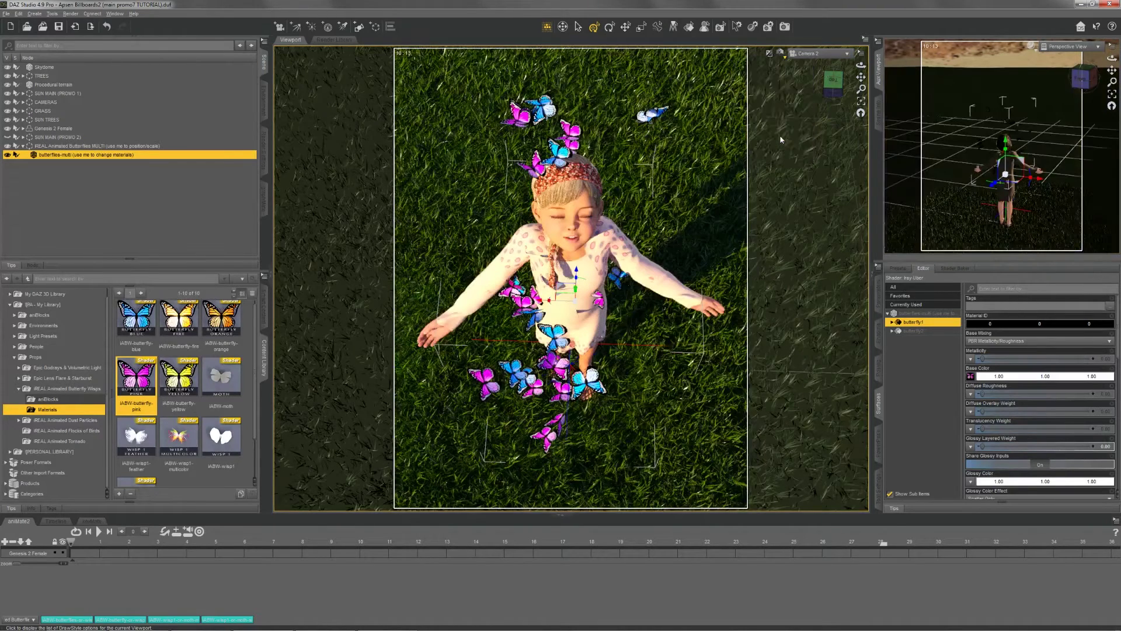
left_click(99, 532)
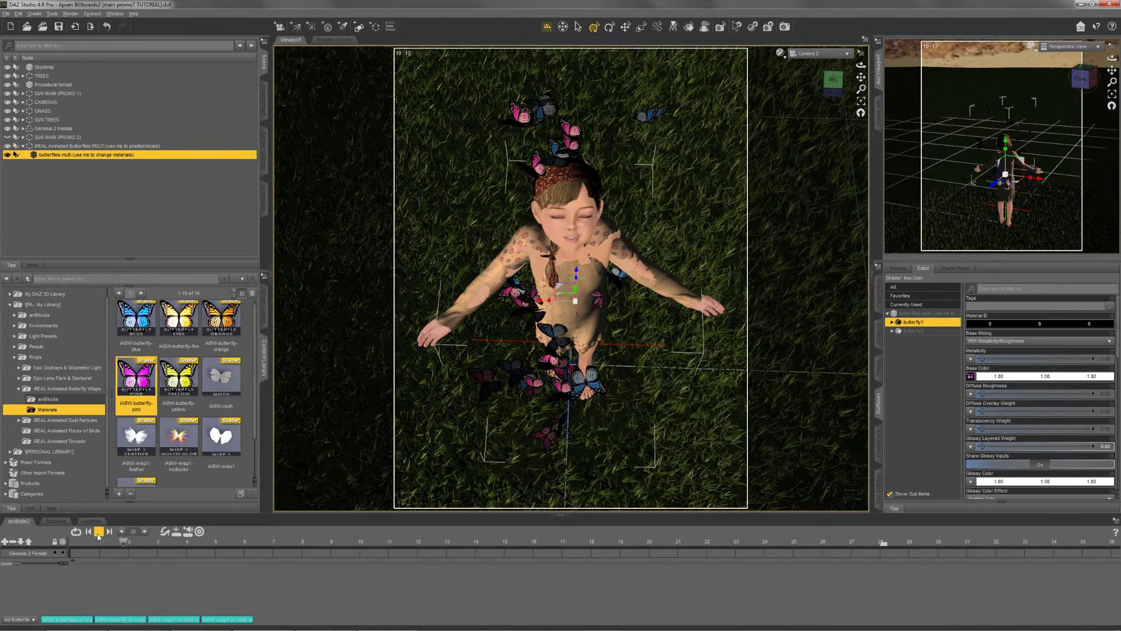
left_click(98, 532)
left_click(91, 531)
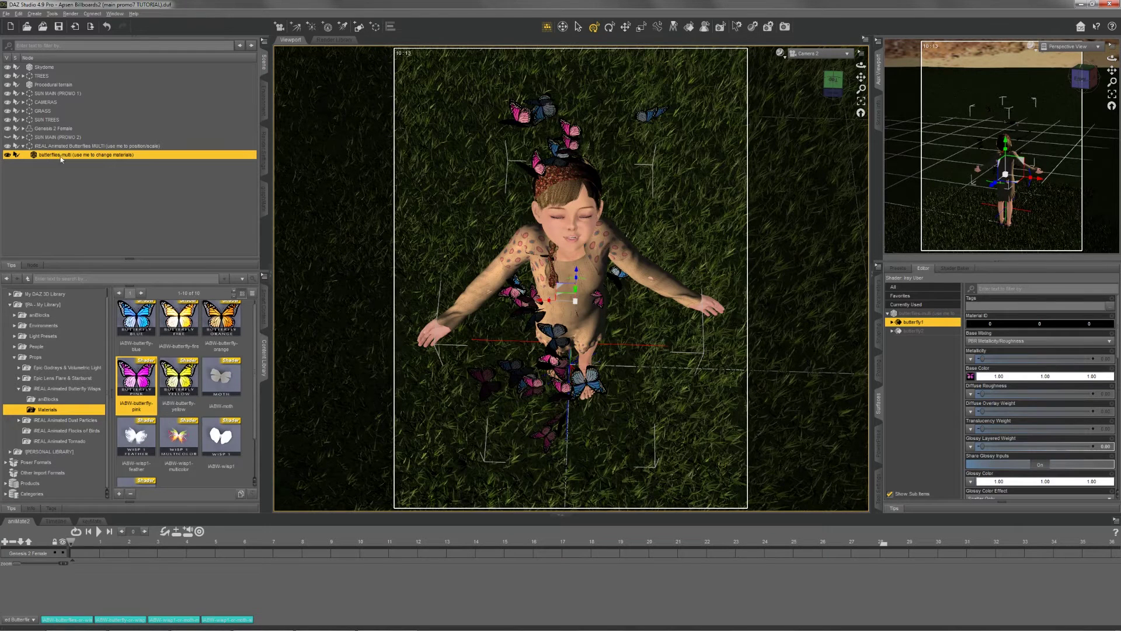
left_click(5, 542)
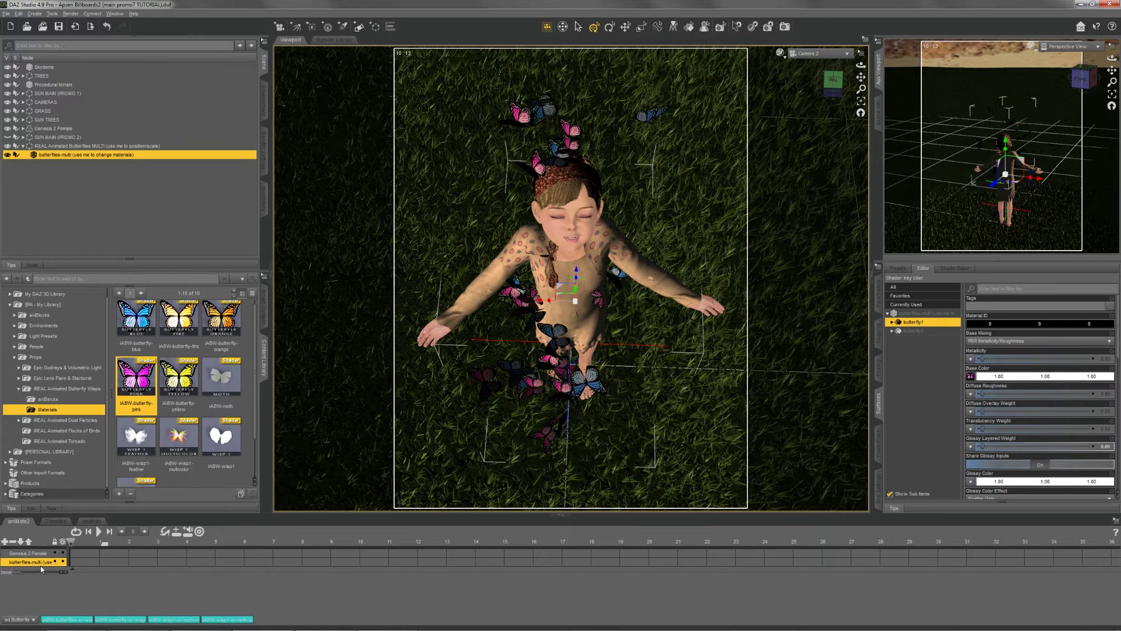
Step: Drop the iABW-butterflies-or-wisp2-multi aniBlock onto the flock's track, then preview and rewind
left_click_drag(67, 619, 82, 565)
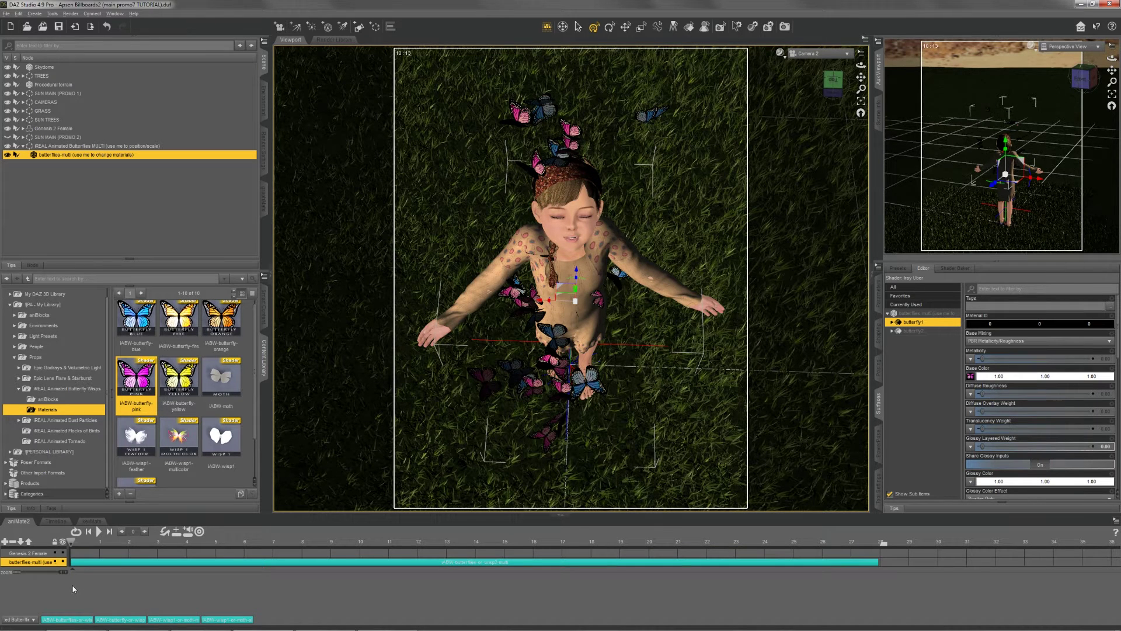
left_click(98, 533)
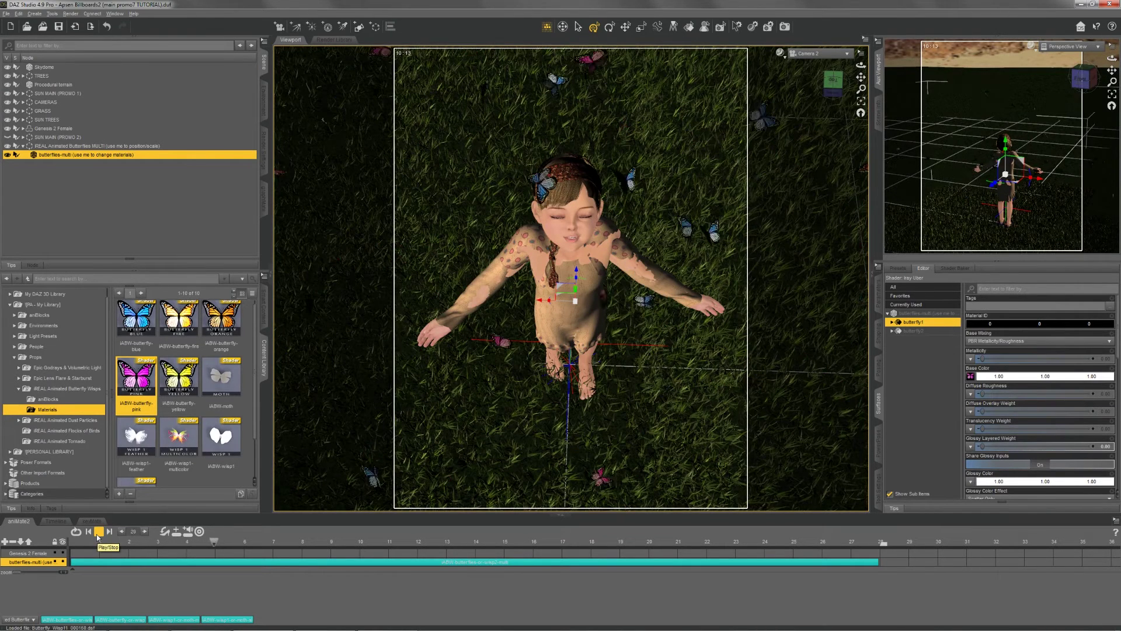
left_click(98, 532)
left_click(67, 389)
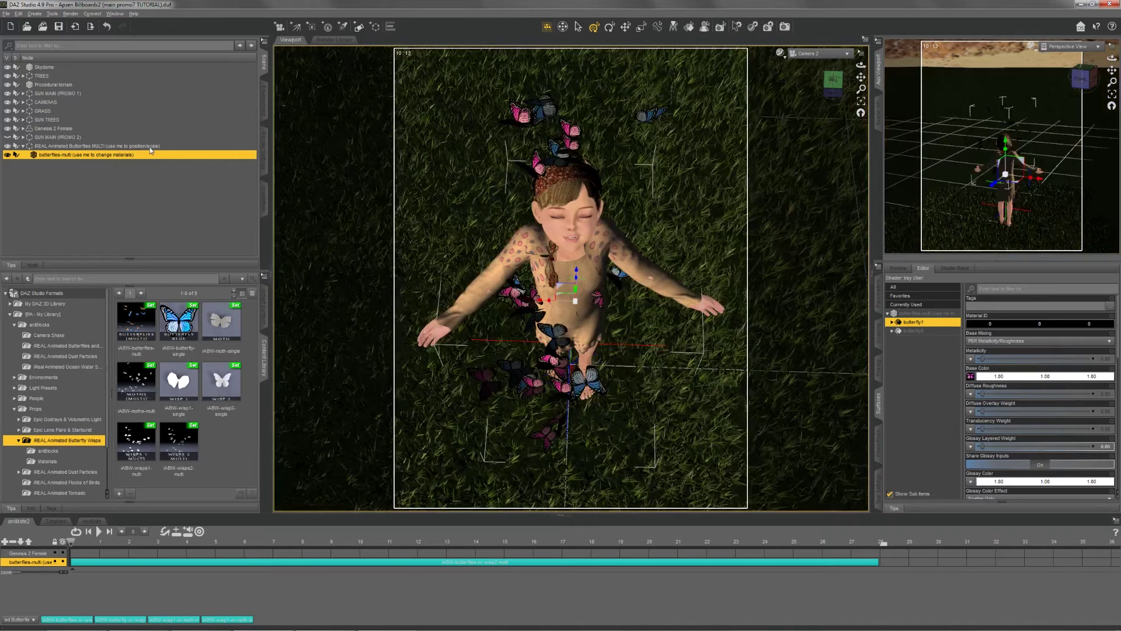
Step: Test the flock's Scale (undone) and X Translate values, then deselect everything
left_click(150, 146)
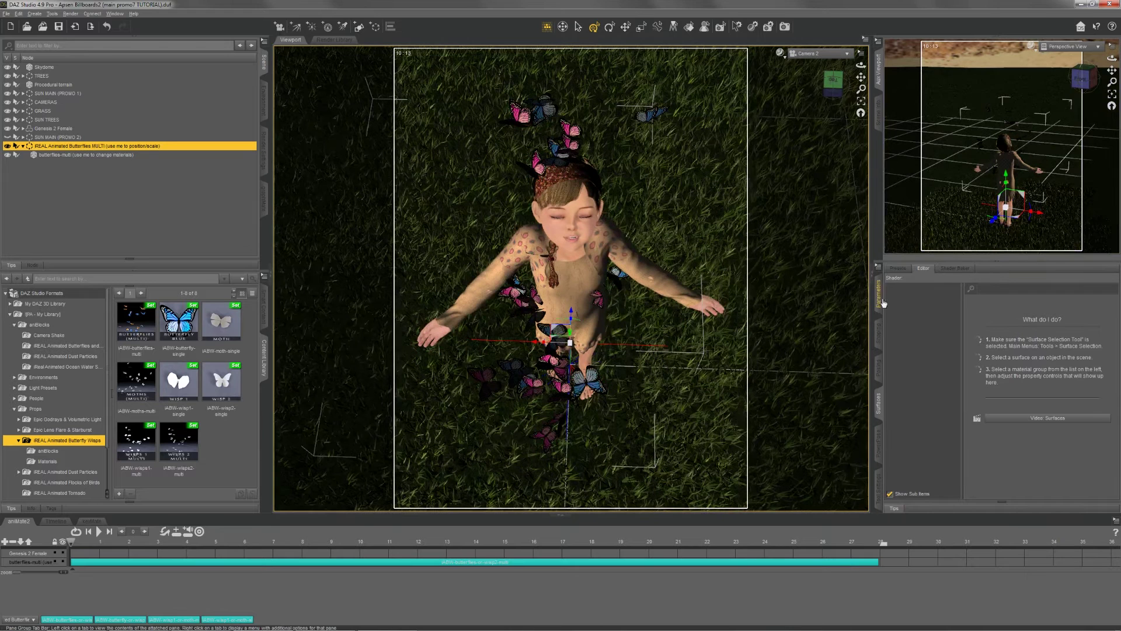
left_click(878, 293)
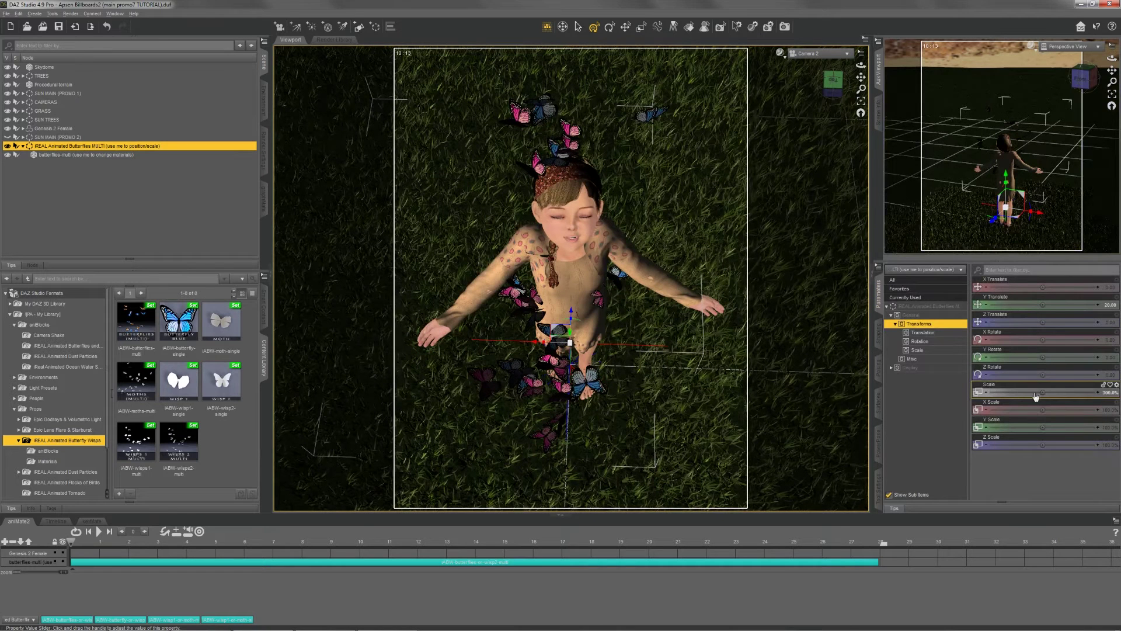
left_click_drag(1055, 392, 1041, 392)
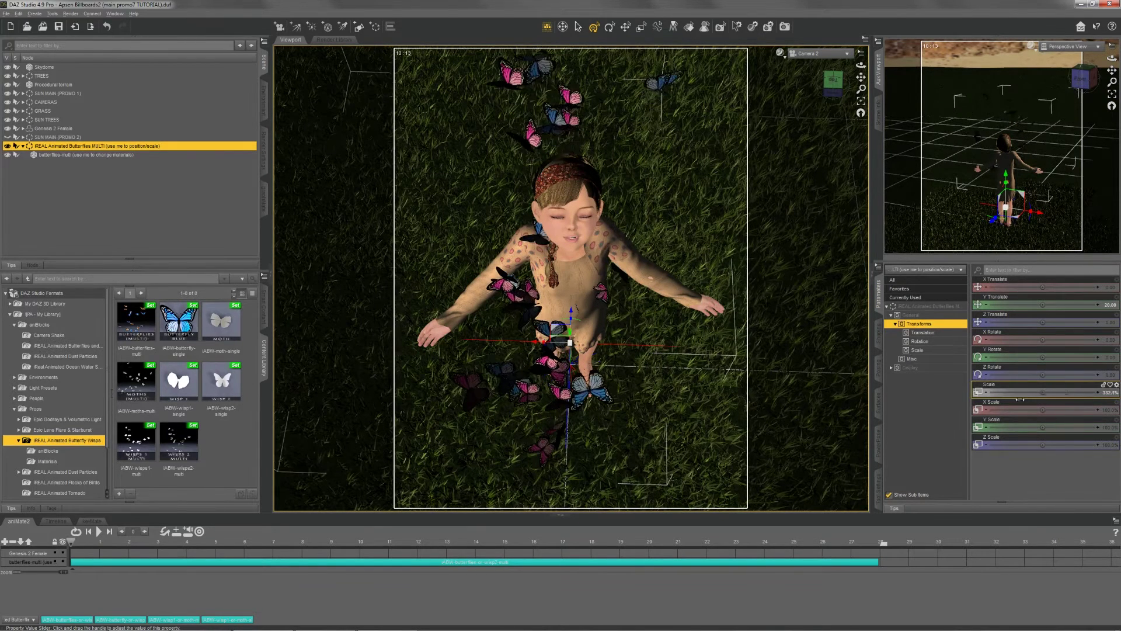
key("ctrl+z")
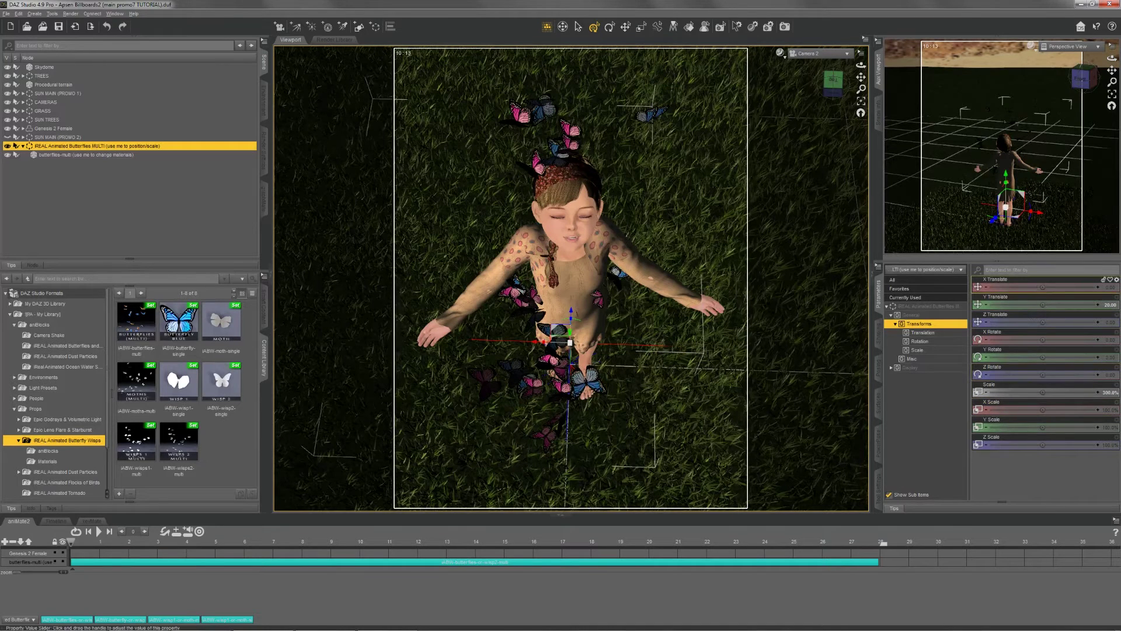
mouse_move(1042, 287)
left_mouse_down()
mouse_move(1060, 287)
mouse_move(1028, 287)
left_mouse_up()
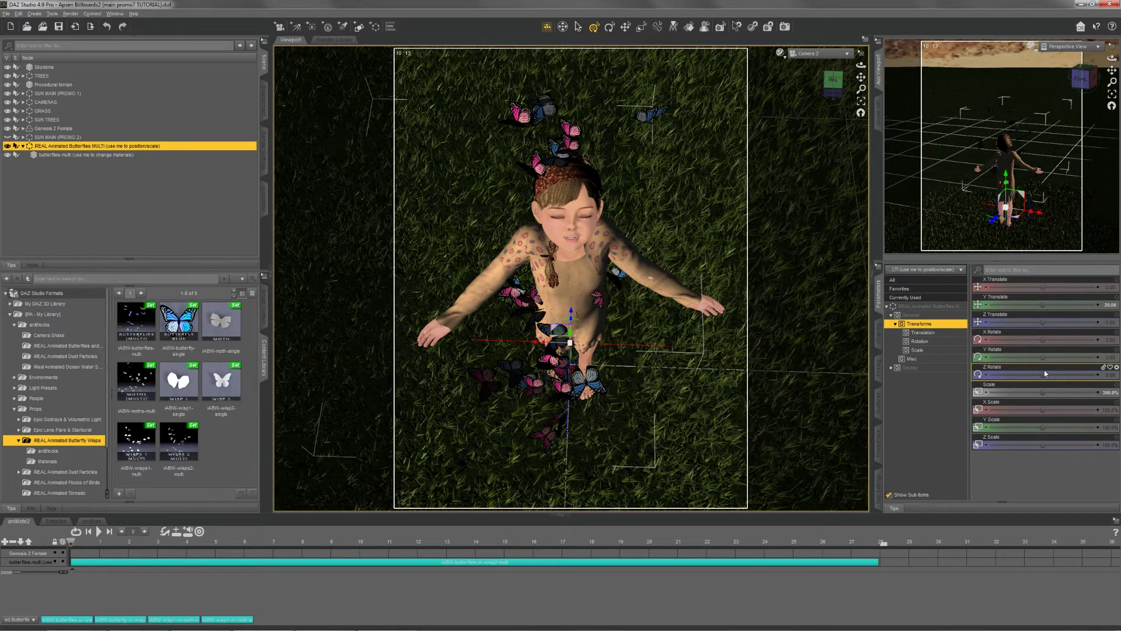
left_click(114, 256)
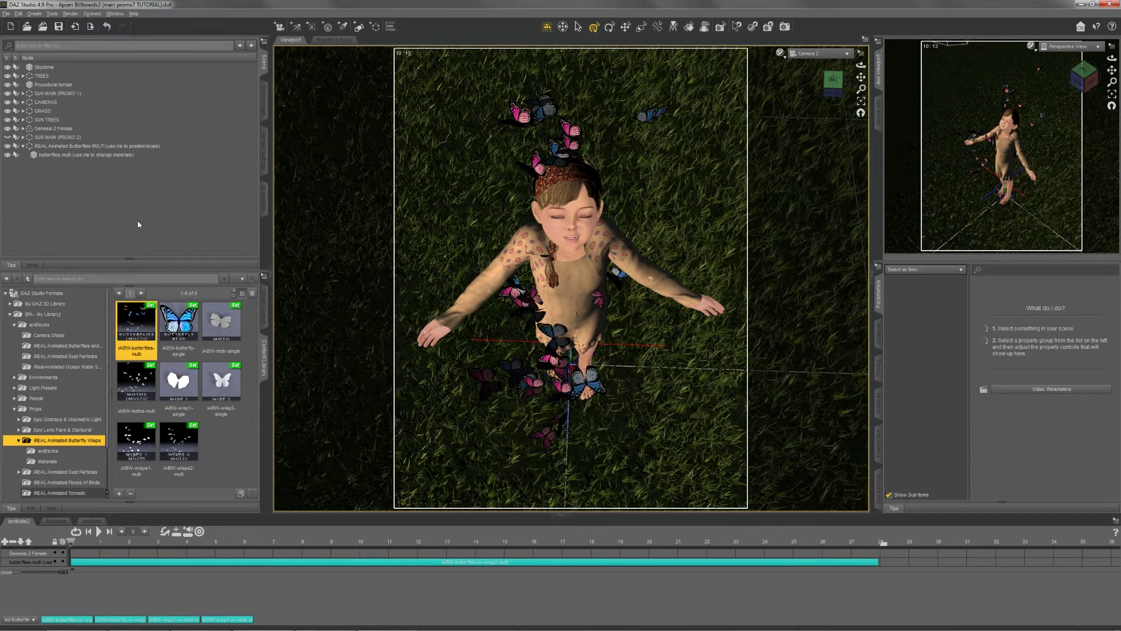
Step: Load a second iABW-butterflies-multi flock, labelled (2), and drag it to the girl's right
double_click(132, 325)
left_click(82, 165)
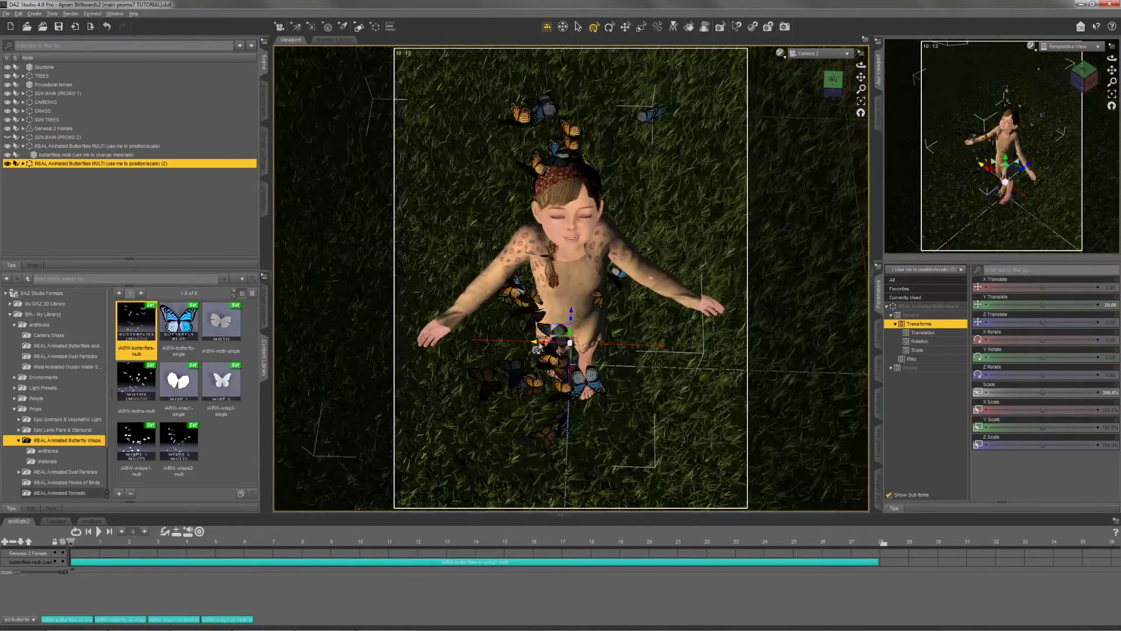
left_click_drag(536, 349, 663, 351)
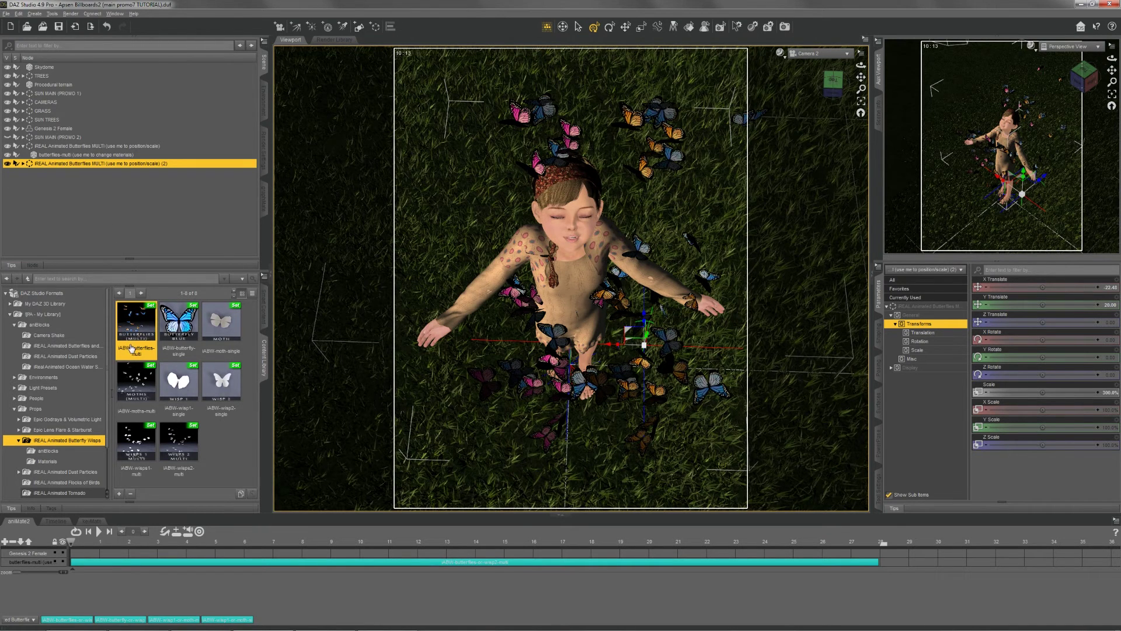
left_click_drag(131, 348, 430, 342)
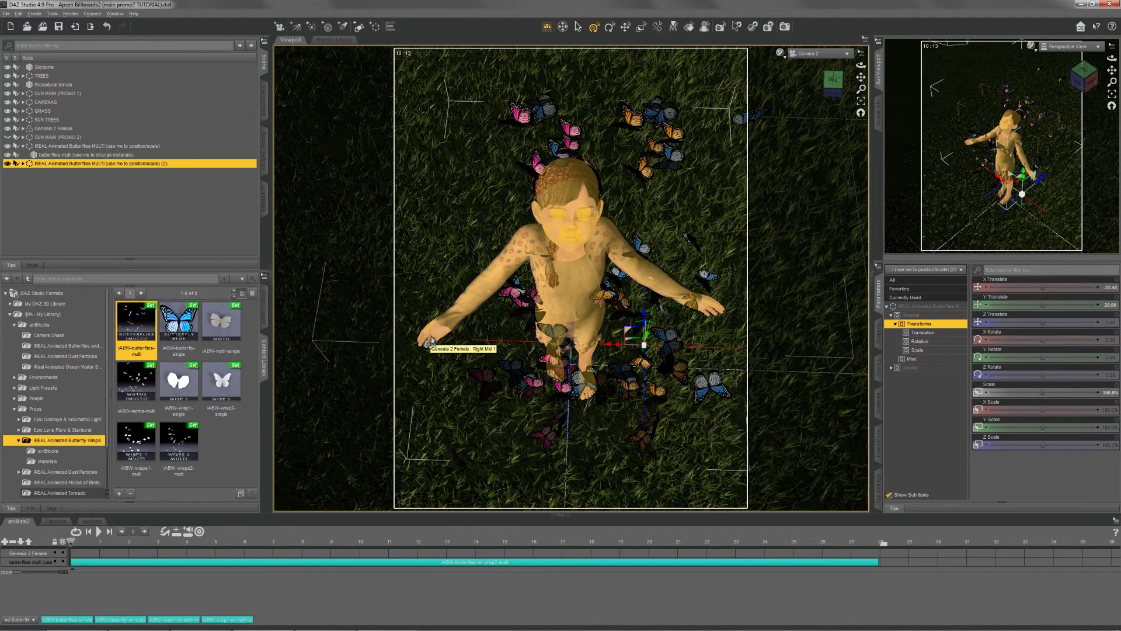
left_click_drag(430, 342, 430, 342)
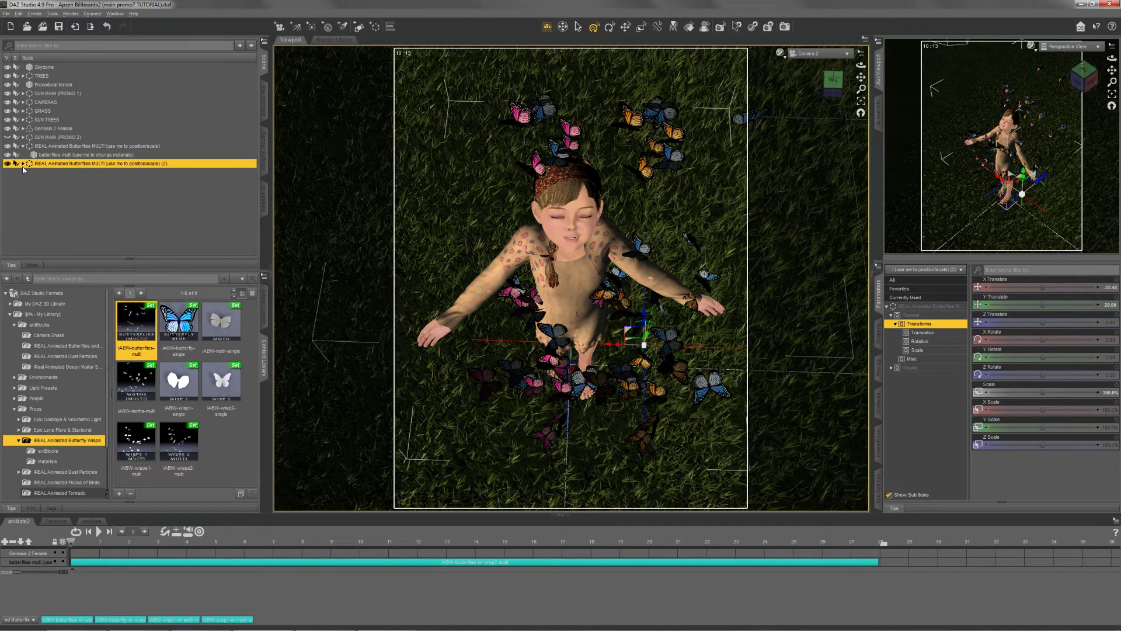
Step: Give butterflies-multi (2) its own aniMate2 track with a flight aniBlock to frame 27, then play it
left_click(23, 164)
left_click(50, 173)
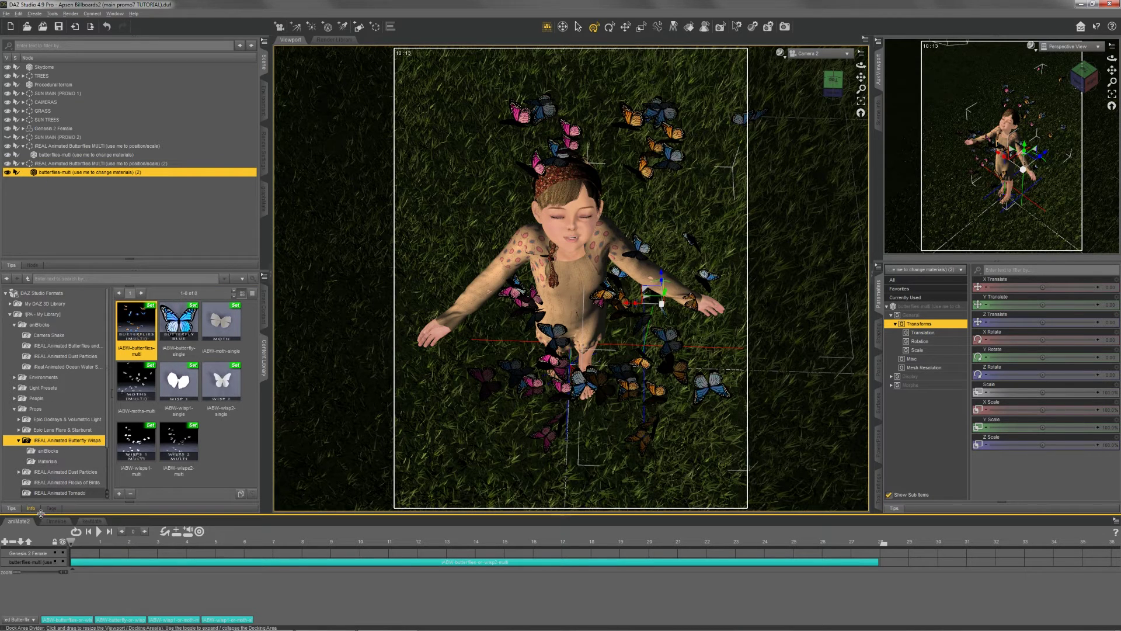
left_click(5, 542)
left_click_drag(66, 619, 73, 571)
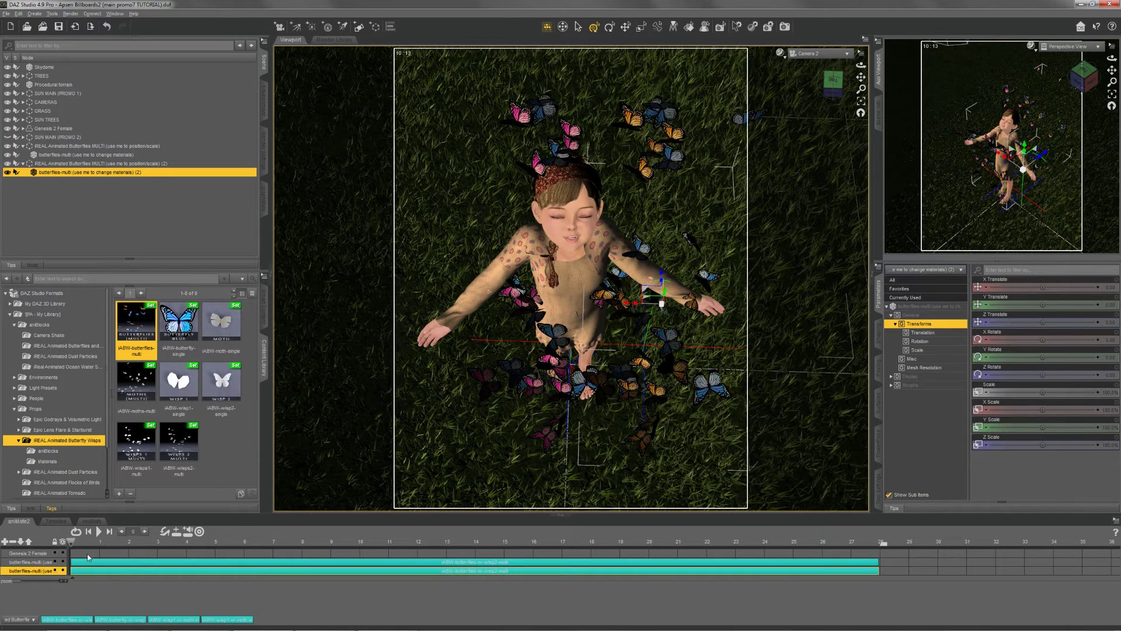
left_click(98, 532)
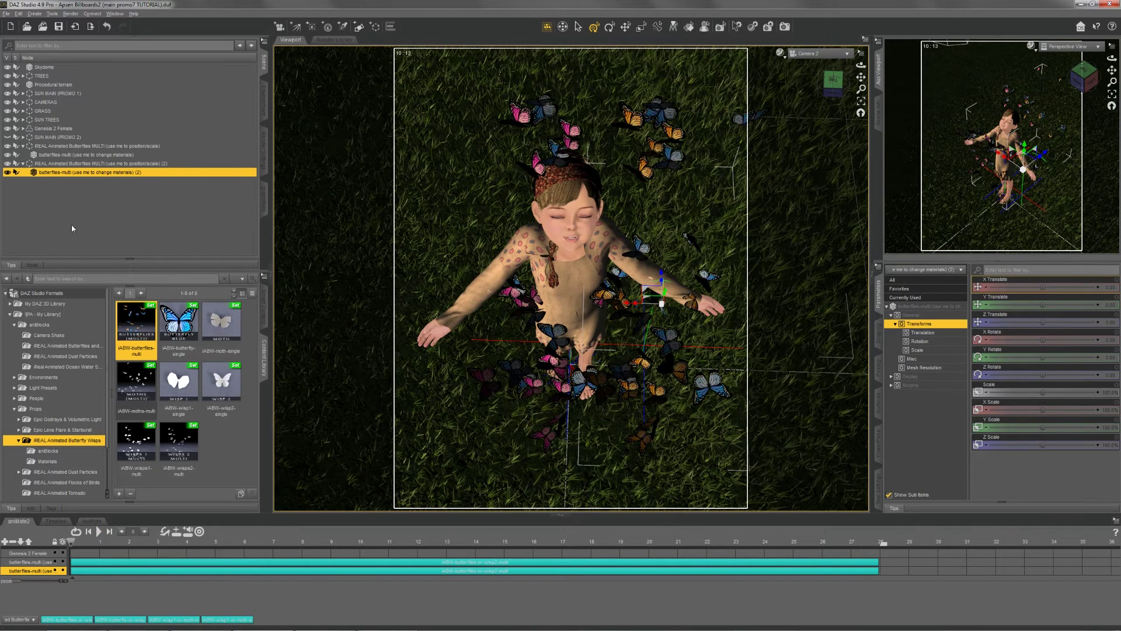
Step: Rotate the (2) flock node about 94° on Y Rotate
left_click(88, 164)
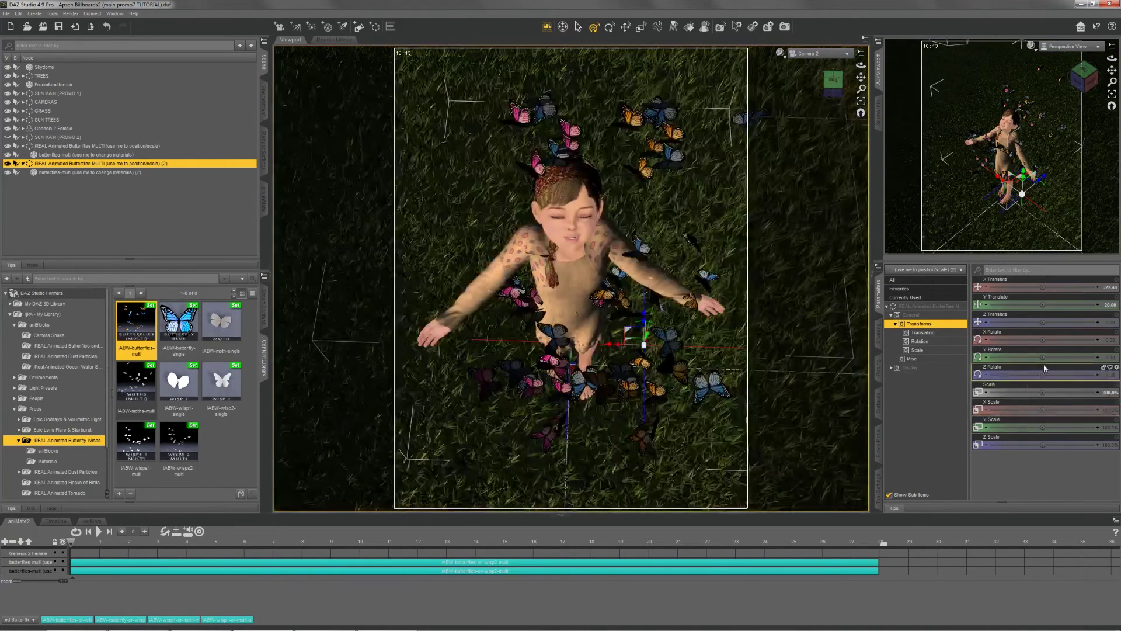
left_click_drag(1044, 358, 1089, 358)
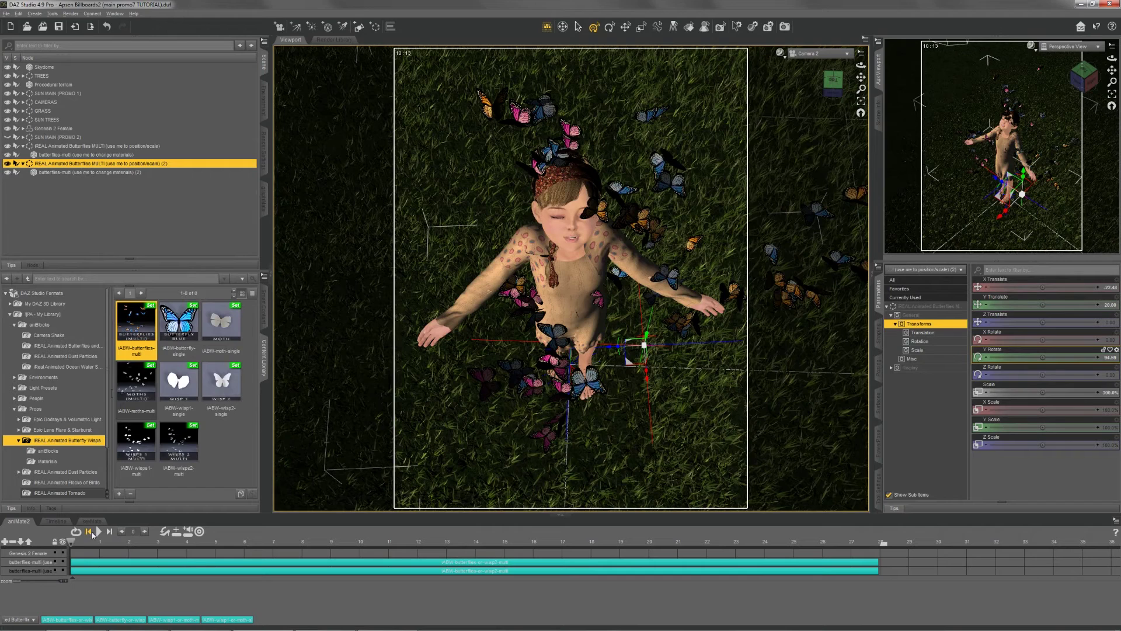
Step: Play the two-flock animation, then stop and return to frame 0
left_click(98, 532)
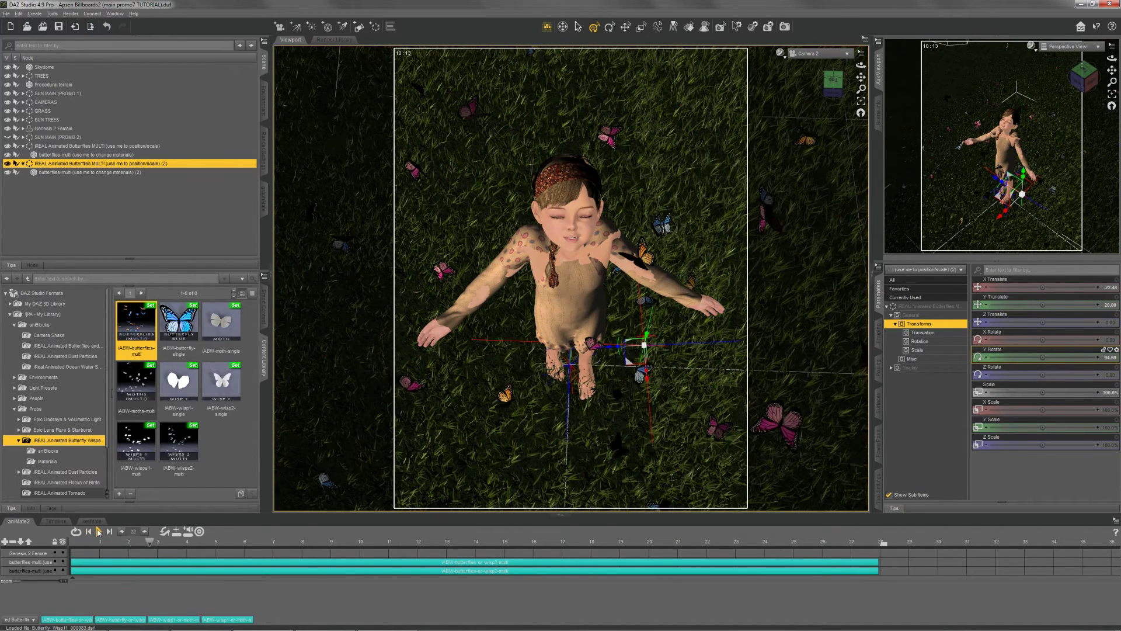
left_click(89, 532)
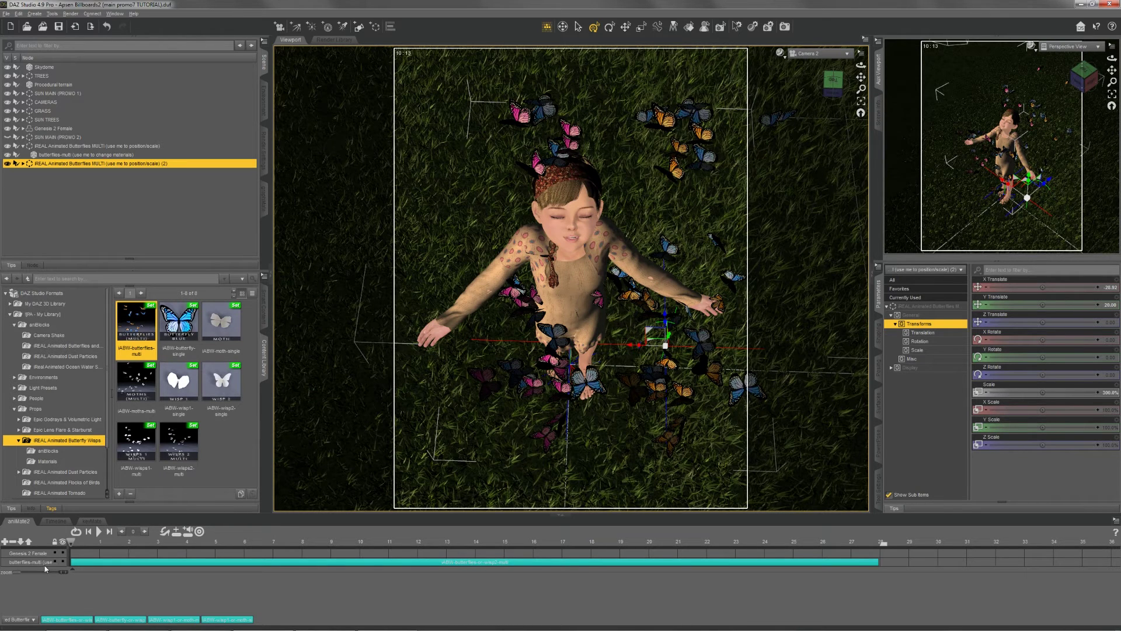
Step: Briefly view the aniBlock's keyframes, then switch to the keyMate list and select the first butterfly flock
double_click(90, 564)
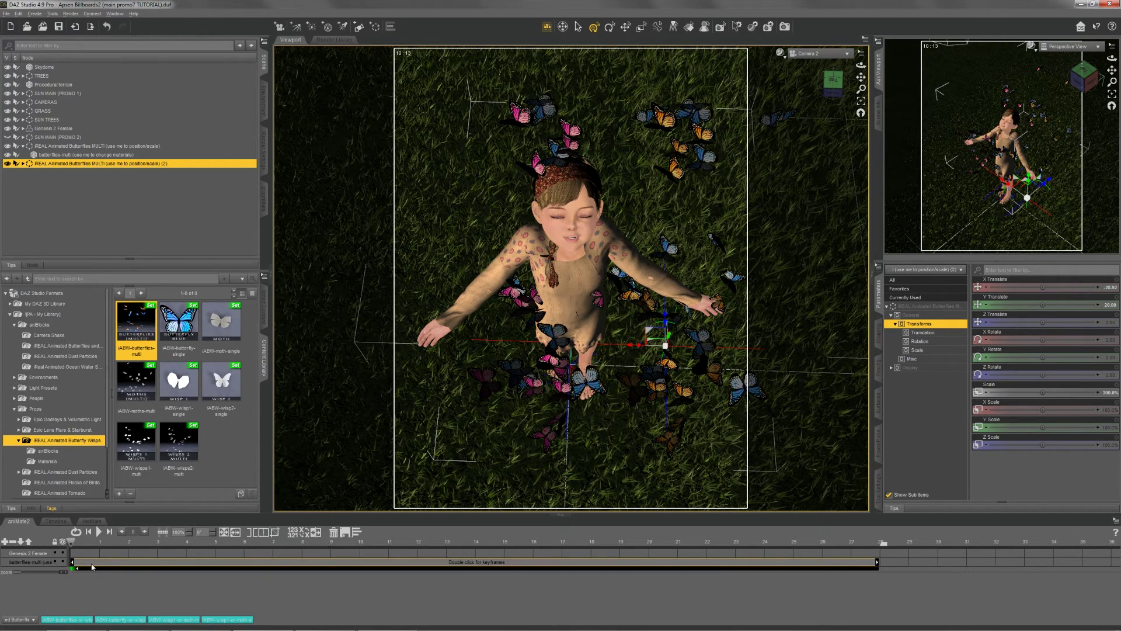
left_click(332, 532)
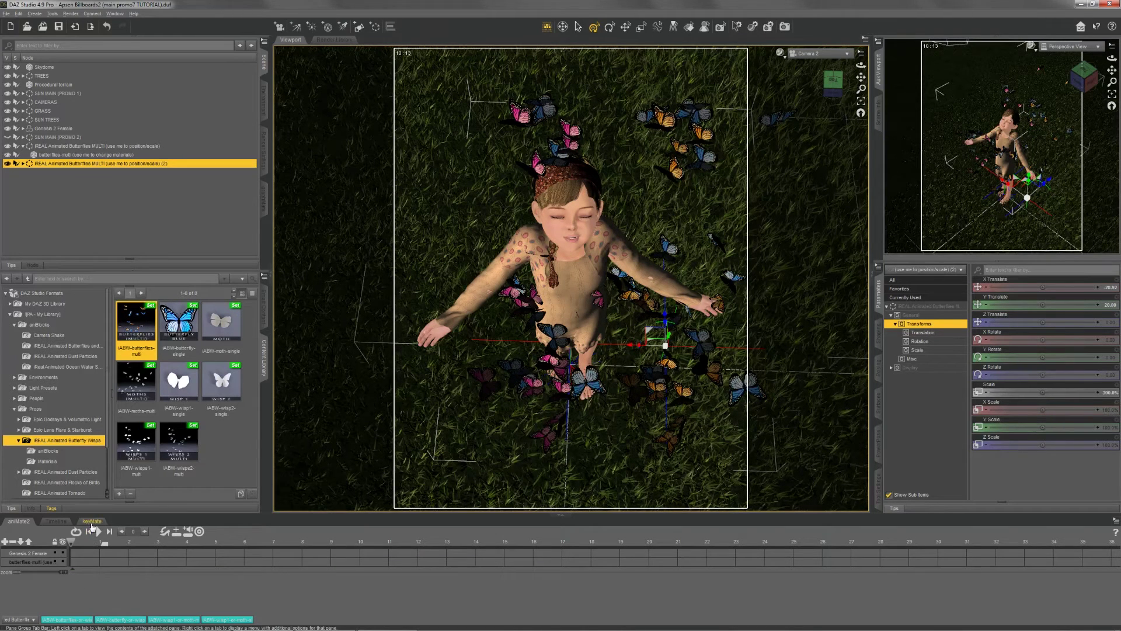
left_click(92, 520)
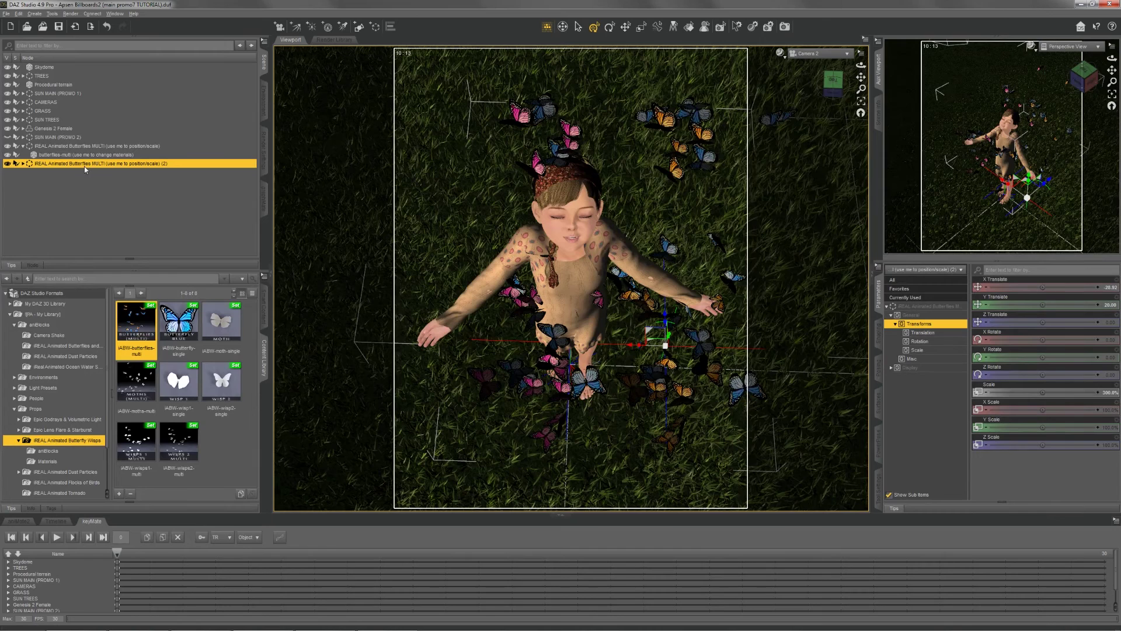
left_click(86, 146)
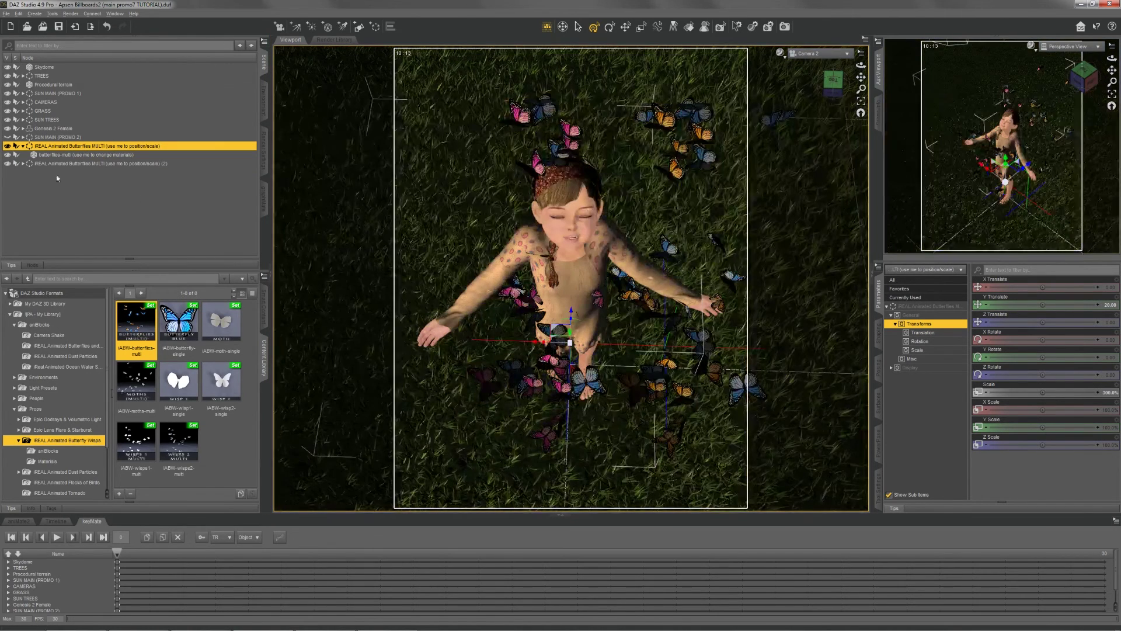
left_click(23, 164)
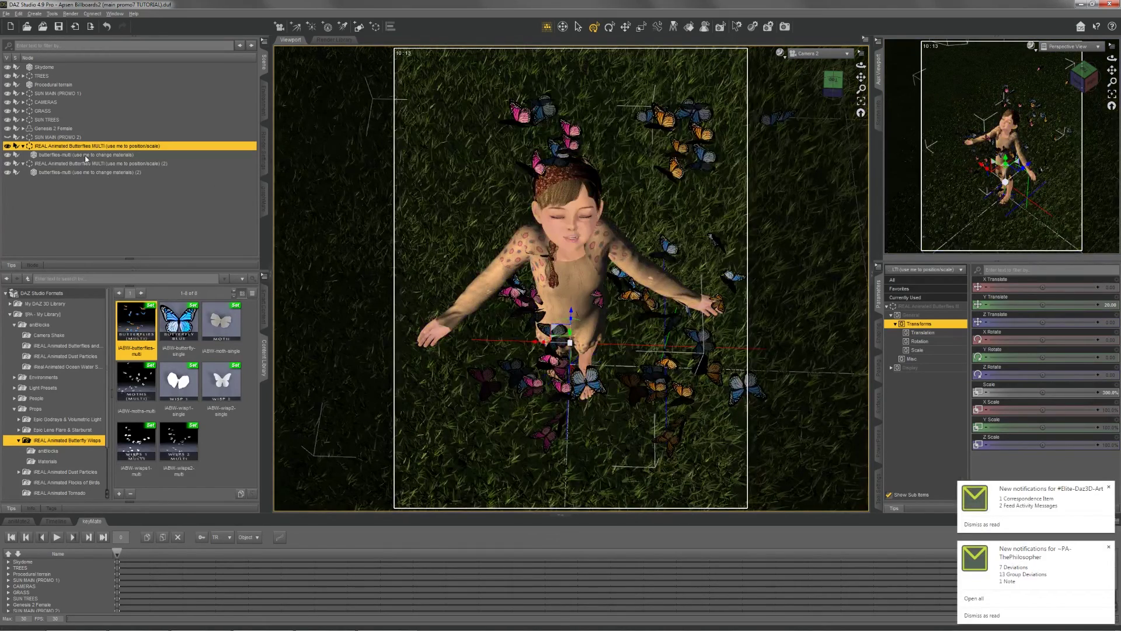
Step: In the Morphs parameters, set Butterfly_Wisp11_000067 to 100% on flock one and Butterfly_Wisp11_000069 to 100% on flock two
left_click(86, 154)
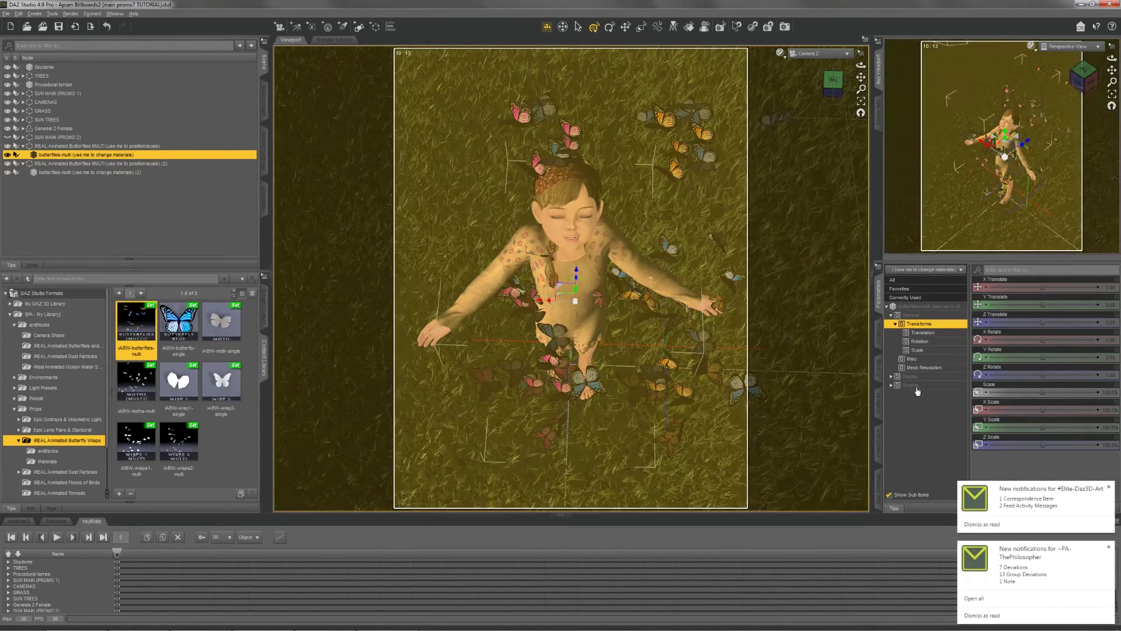
left_click(910, 385)
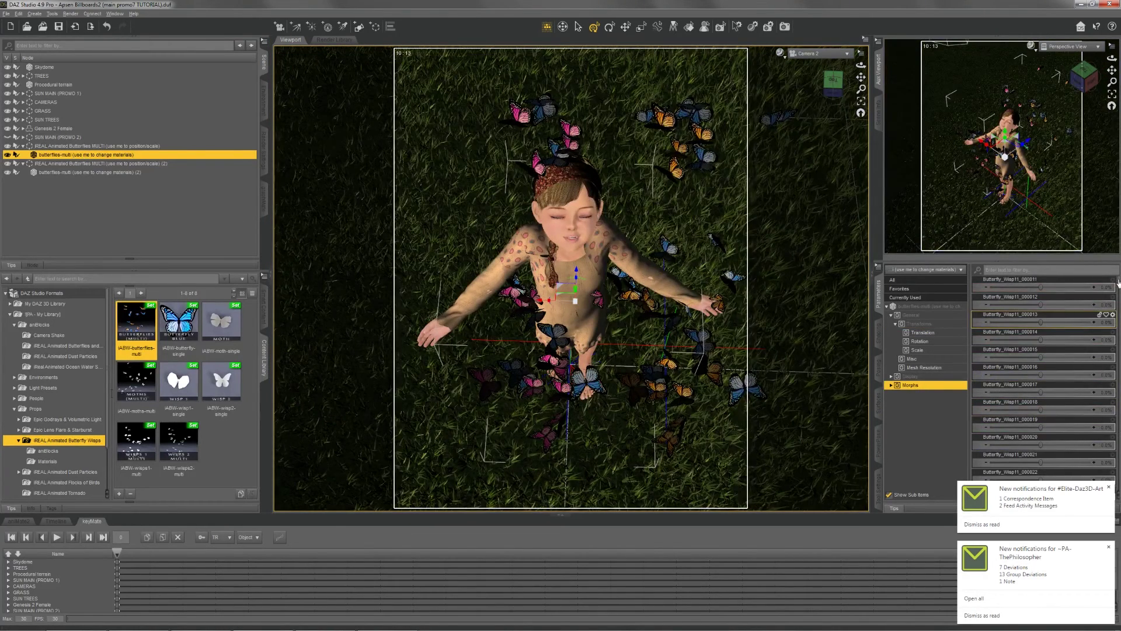
left_click_drag(1119, 280, 1119, 299)
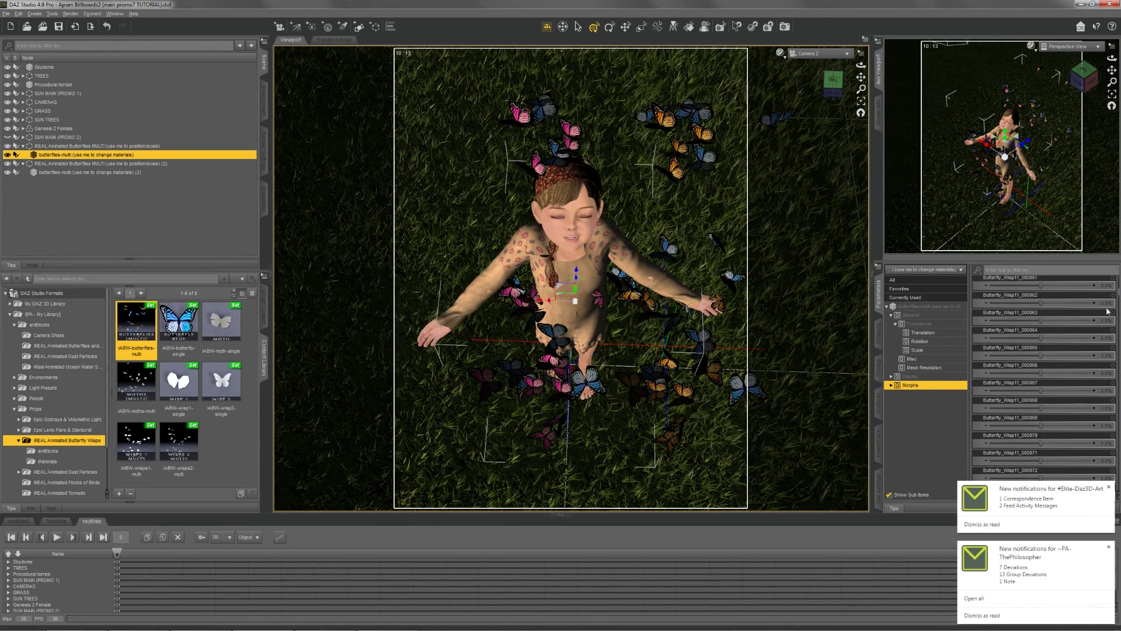
left_click_drag(1044, 393, 1078, 407)
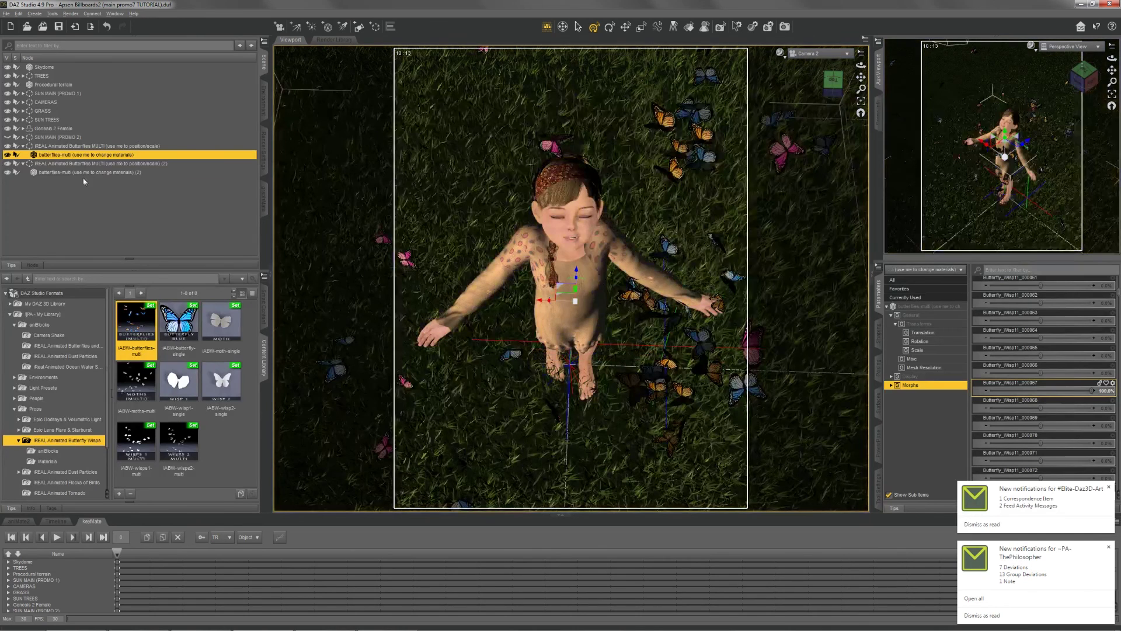
left_click(84, 173)
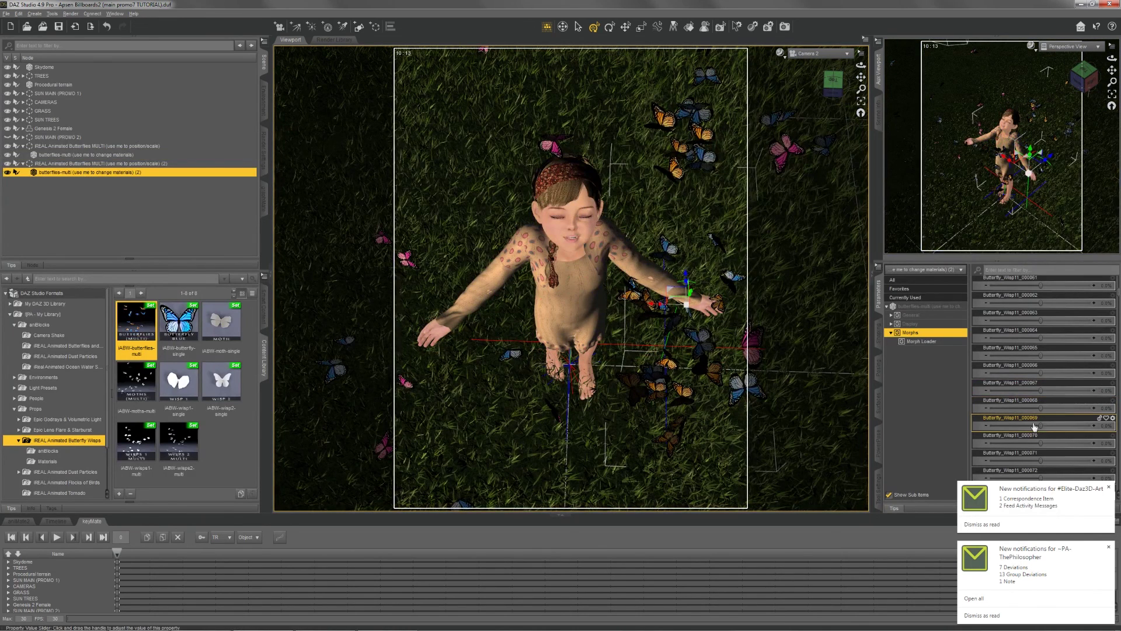
left_click_drag(1041, 425, 1093, 425)
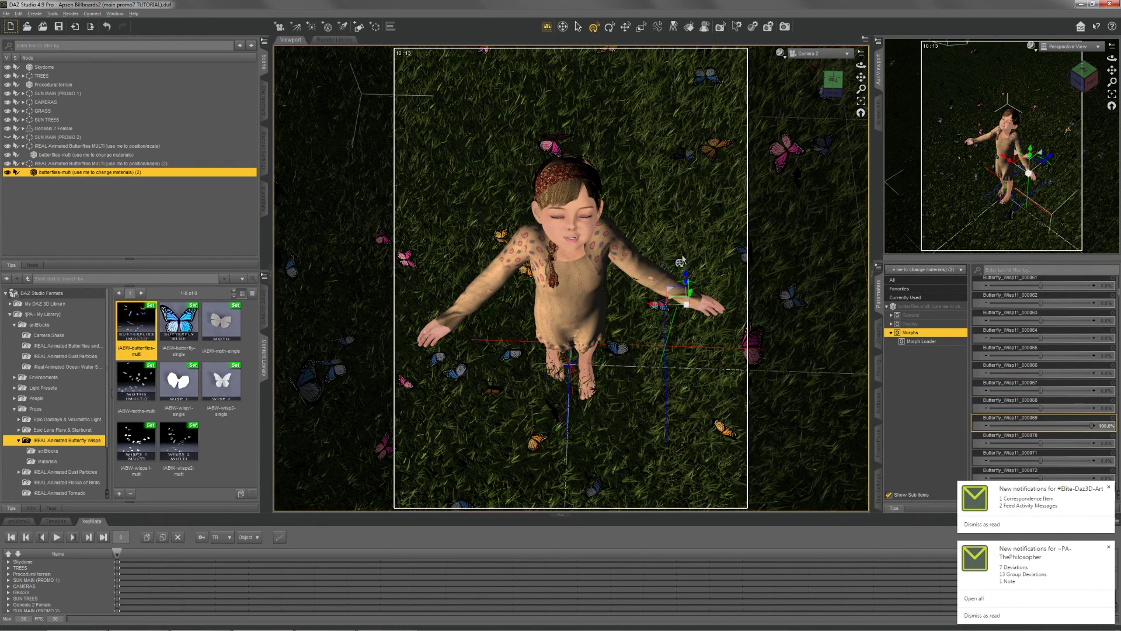